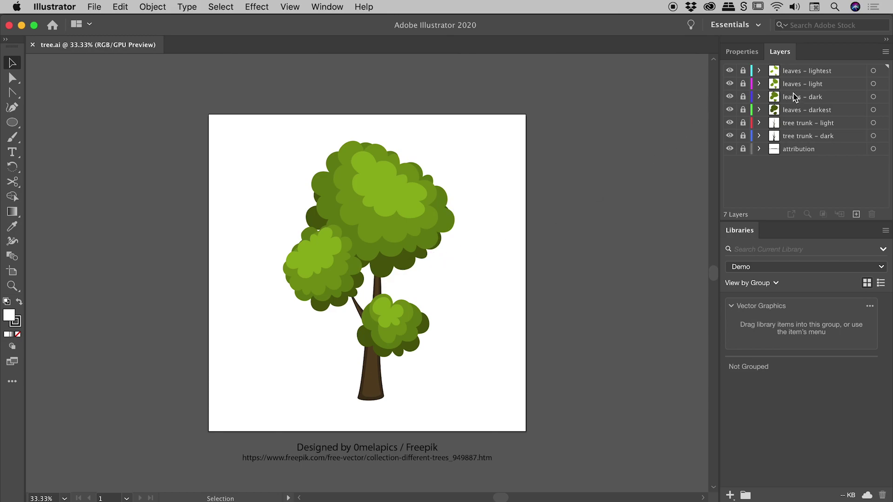
Unlock the four leaves layers and both tree trunk layers, then select each of them in turn
{"action": "left_click_drag", "start_coordinate": [743, 70], "coordinate": [745, 139]}
{"action": "left_click", "coordinate": [788, 71]}
{"action": "left_click", "coordinate": [796, 84]}
{"action": "left_click", "coordinate": [797, 97]}
{"action": "left_click", "coordinate": [797, 111]}
{"action": "left_click", "coordinate": [799, 126]}
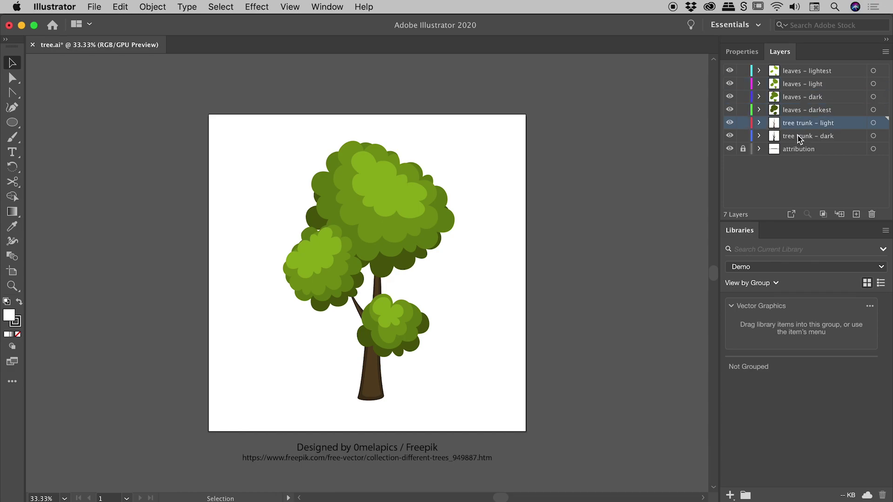
{"action": "left_click", "coordinate": [798, 137]}
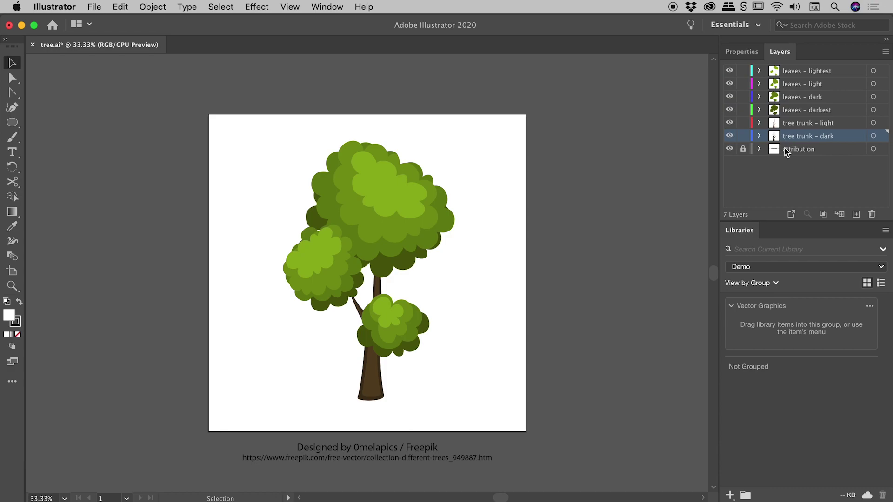
Clear the Illustrator layer selection and briefly check design.psd in Photoshop before returning
{"action": "left_click", "coordinate": [787, 173]}
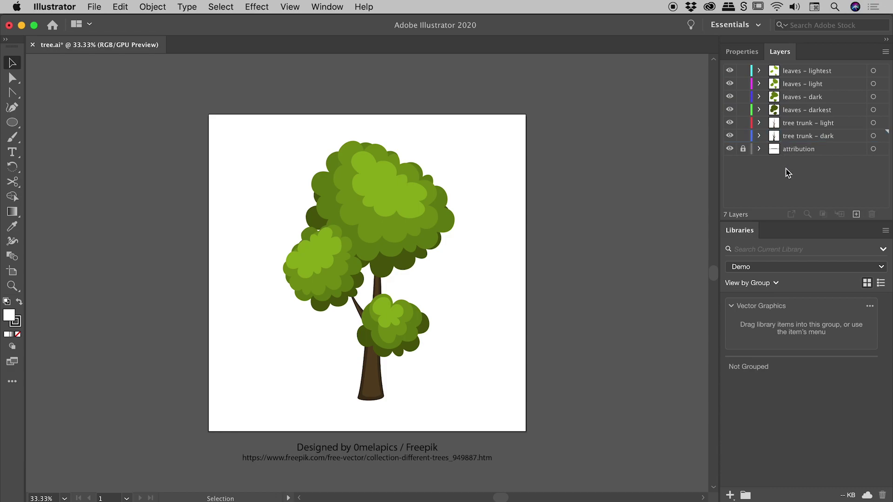
{"action": "key", "text": "super+Tab"}
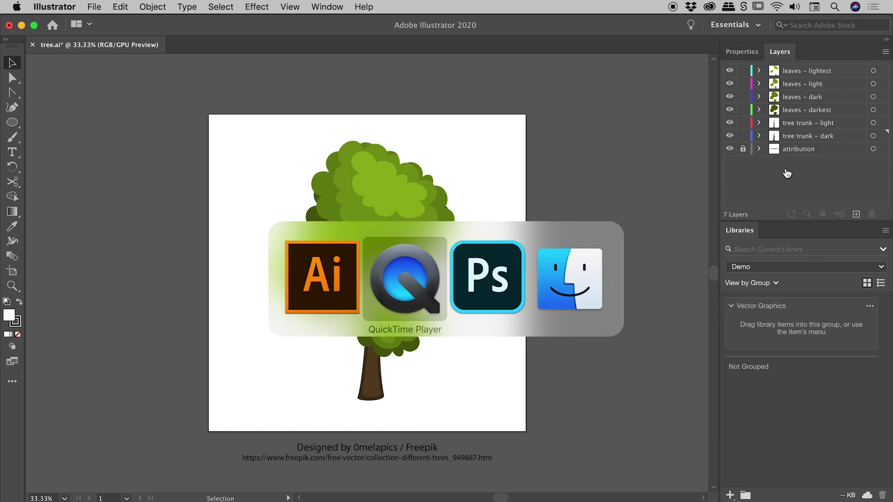
{"action": "key", "text": "super+Tab"}
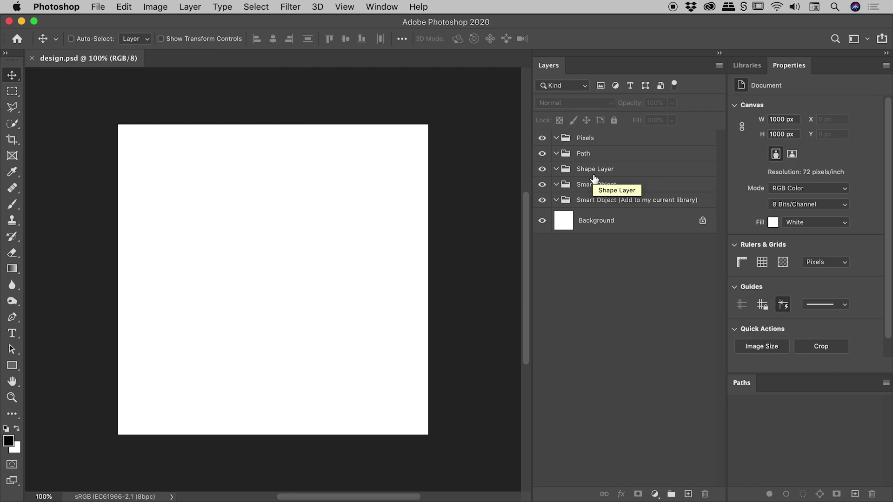
{"action": "key", "text": "super+Tab"}
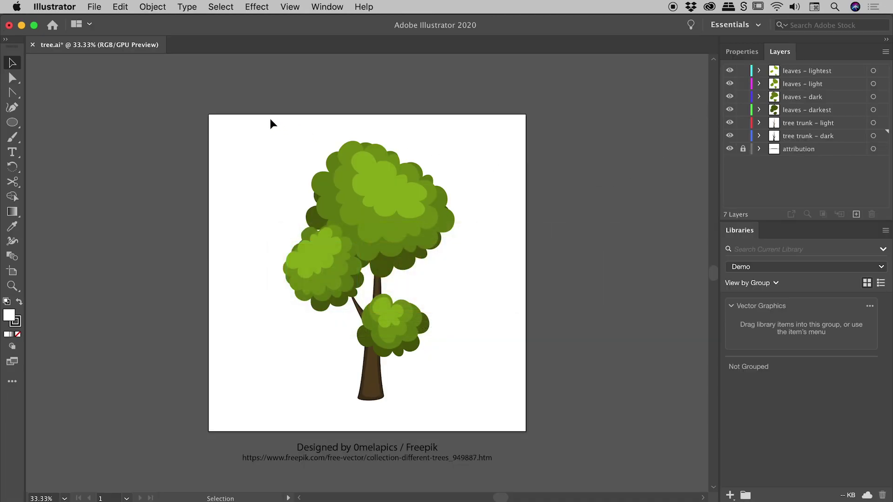
Select all of the tree artwork with its anchor points, copy it, and go to Photoshop
{"action": "left_click_drag", "start_coordinate": [288, 156], "coordinate": [504, 393]}
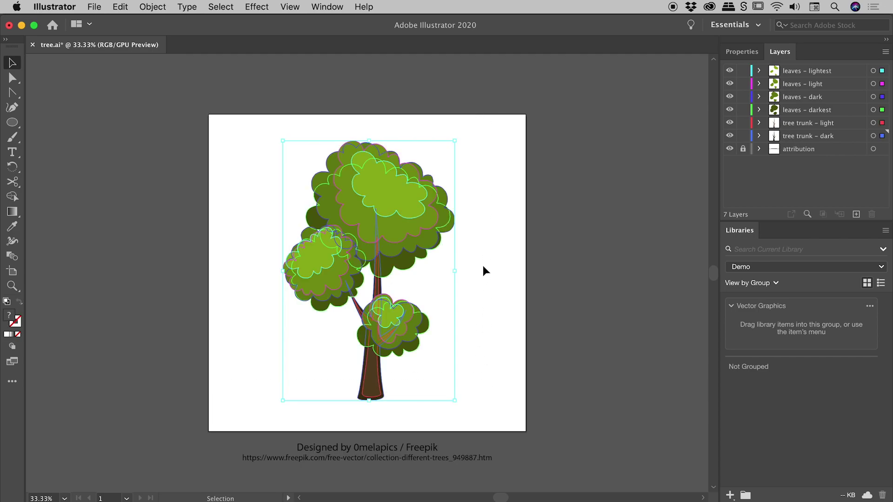
{"action": "key", "text": "super"}
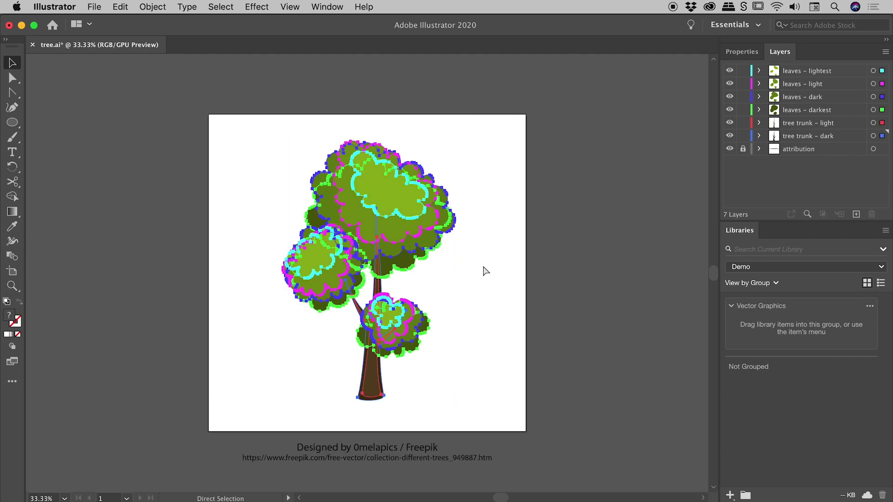
{"action": "key", "text": "super+Tab"}
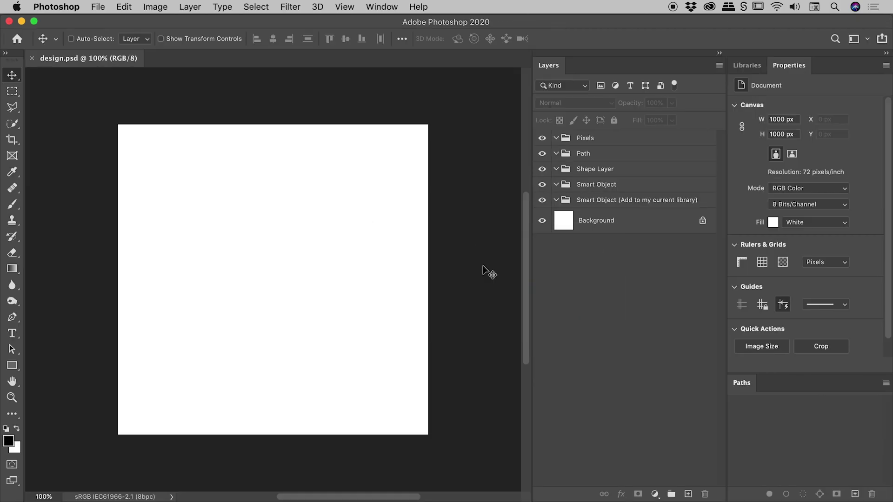
Paste the copied tree into design.psd with the Pixels paste option, creating Layer 1
{"action": "key", "text": "super+v"}
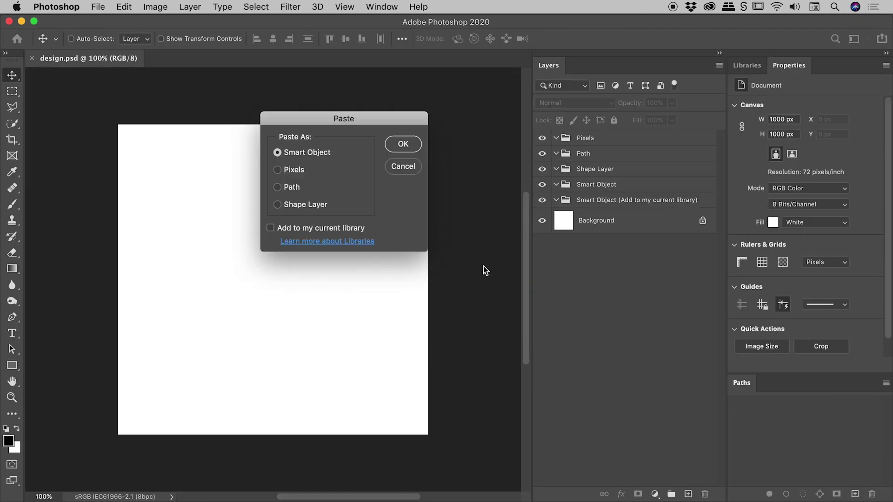
{"action": "left_click_drag", "start_coordinate": [390, 122], "coordinate": [427, 103]}
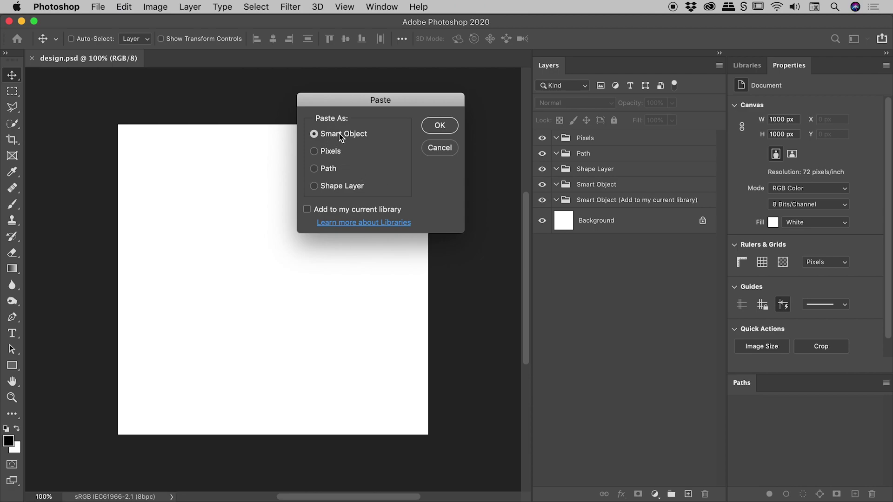
{"action": "left_click", "coordinate": [328, 152]}
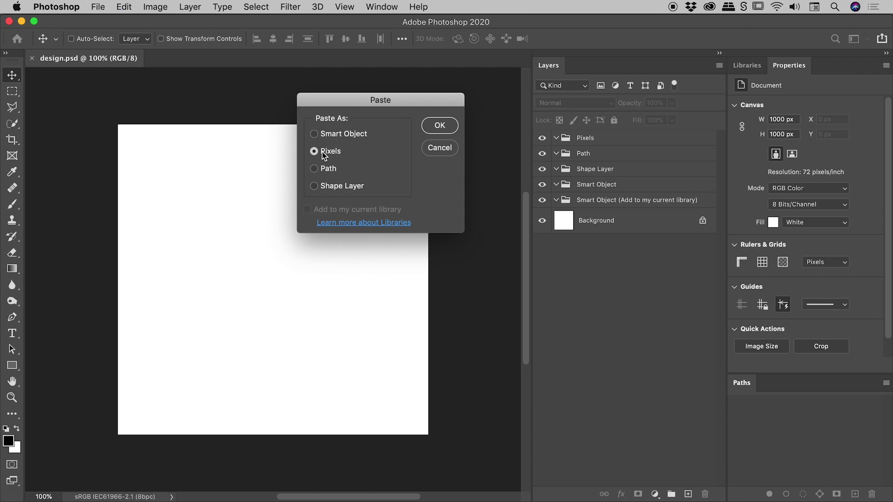
{"action": "left_click", "coordinate": [440, 127]}
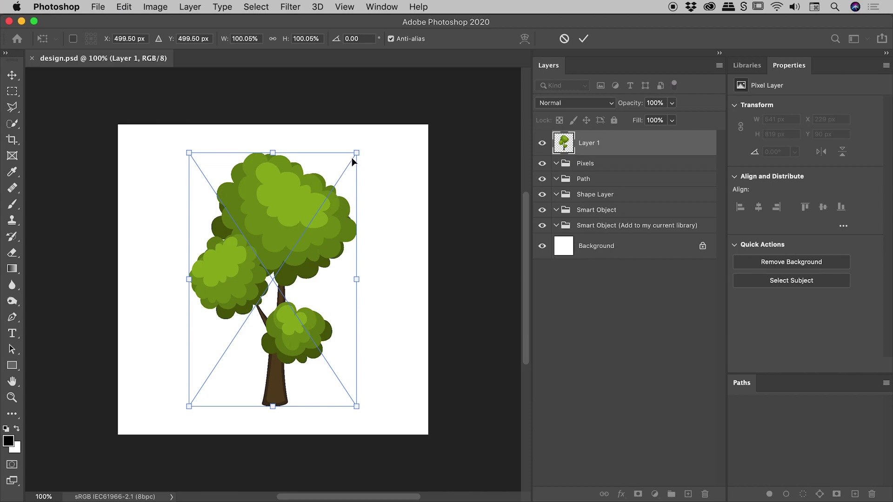
Scale the pasted tree up to about 550 × 832 px and commit the transform
{"action": "mouse_move", "coordinate": [358, 155]}
{"action": "left_mouse_down"}
{"action": "mouse_move", "coordinate": [364, 141]}
{"action": "mouse_move", "coordinate": [360, 151]}
{"action": "left_mouse_up"}
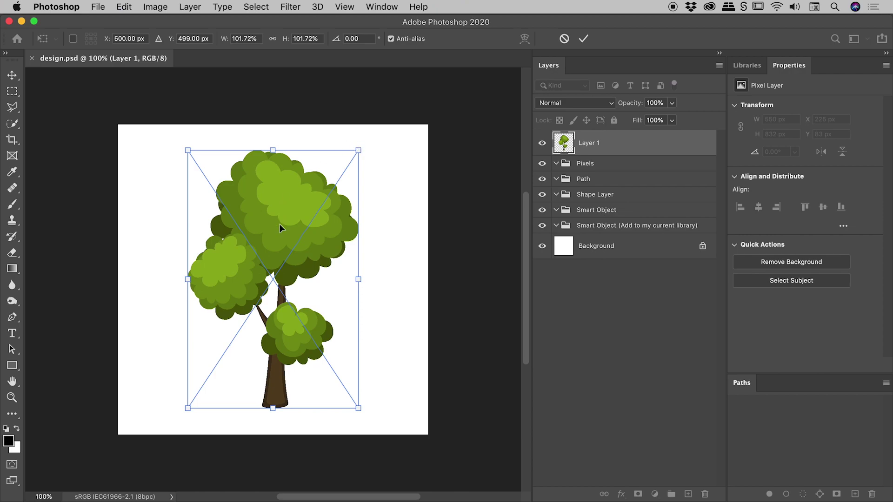
{"action": "left_click", "coordinate": [584, 40]}
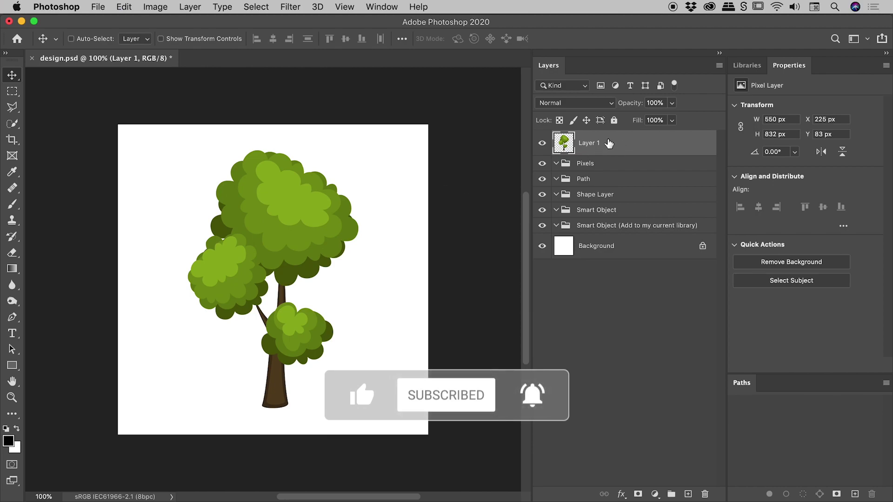
Put Layer 1 in the Pixels group and erase a diagonal band through the canopy and trunk, checking transparency
{"action": "mouse_move", "coordinate": [588, 143]}
{"action": "left_mouse_down"}
{"action": "mouse_move", "coordinate": [579, 155]}
{"action": "mouse_move", "coordinate": [590, 151]}
{"action": "left_mouse_up"}
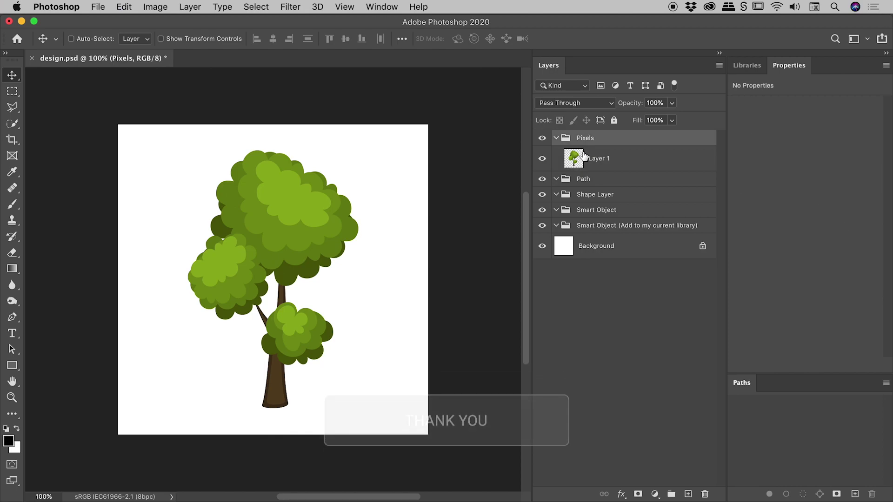
{"action": "left_click", "coordinate": [646, 155]}
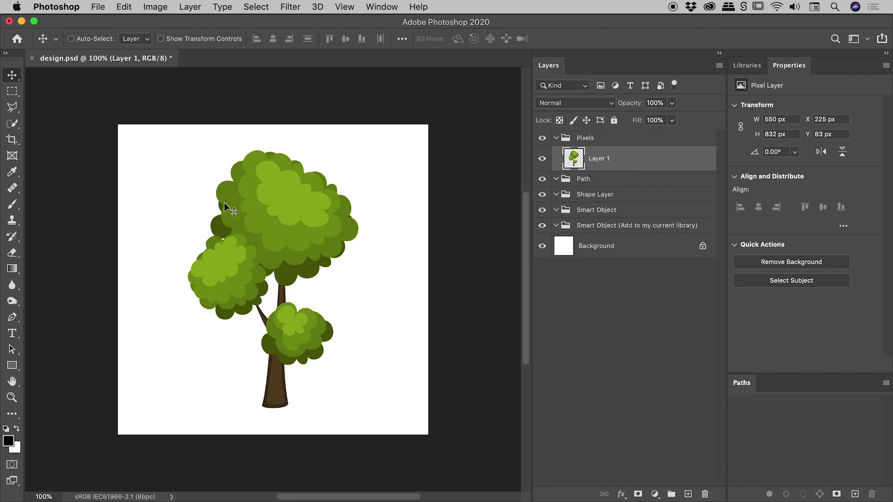
{"action": "key", "text": "e"}
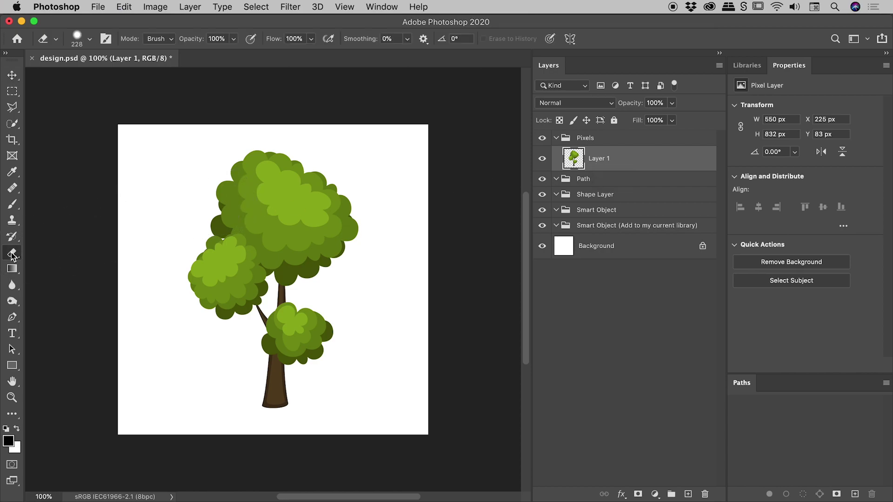
{"action": "left_click_drag", "start_coordinate": [180, 146], "coordinate": [369, 379]}
{"action": "mouse_move", "coordinate": [219, 239]}
{"action": "left_mouse_down"}
{"action": "mouse_move", "coordinate": [285, 276]}
{"action": "mouse_move", "coordinate": [325, 297]}
{"action": "left_mouse_up"}
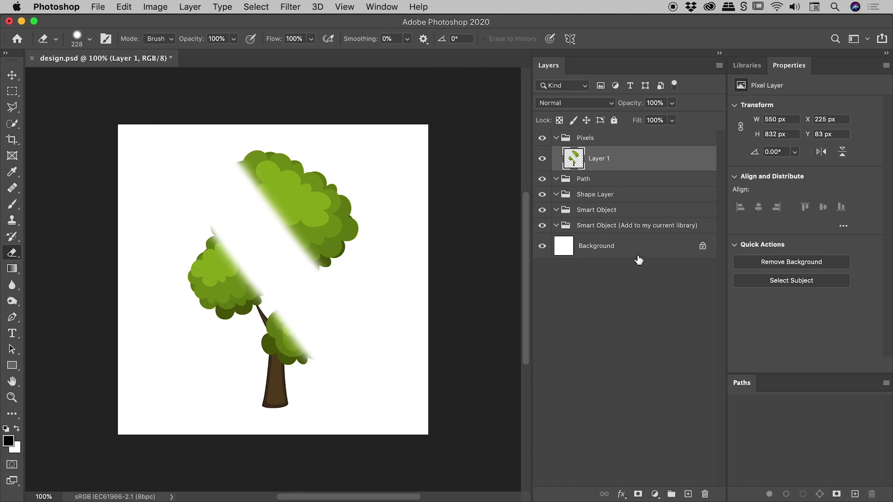
{"action": "left_click", "coordinate": [542, 246]}
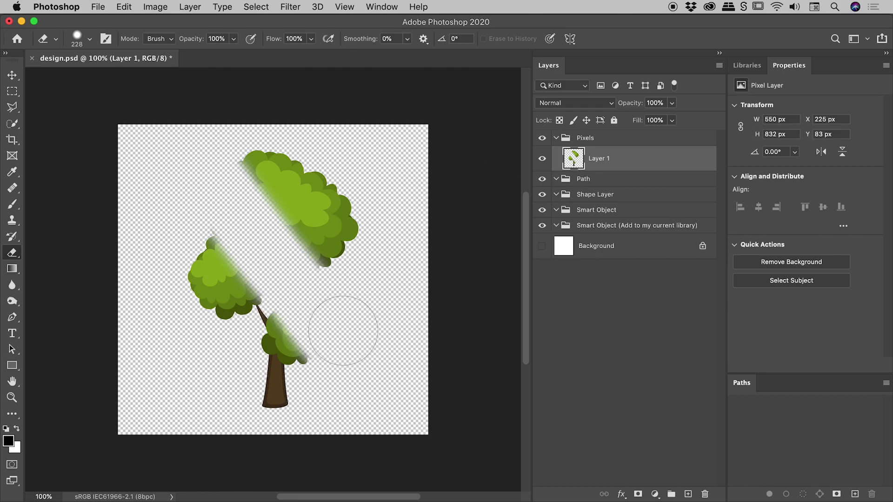
{"action": "left_click", "coordinate": [542, 246]}
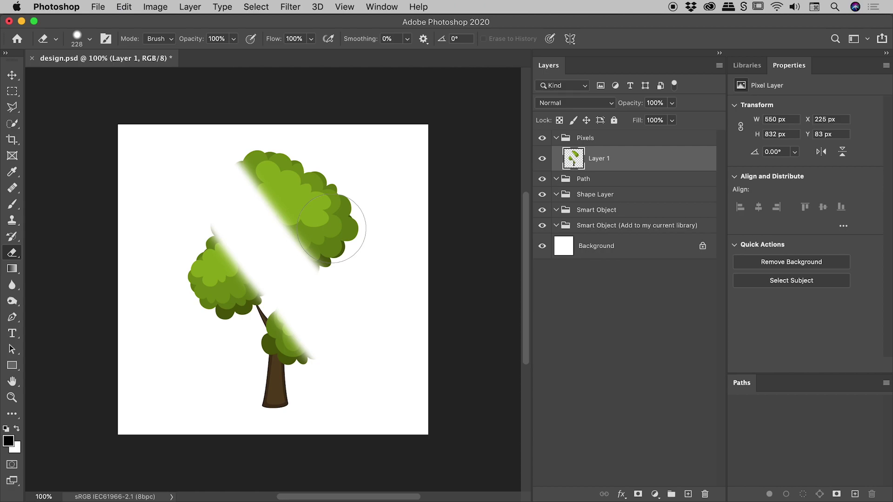
{"action": "left_click", "coordinate": [587, 327]}
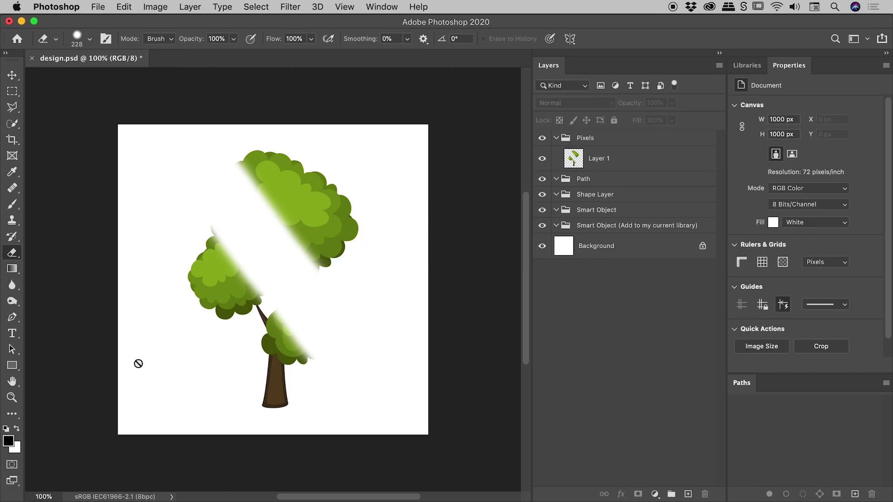
Paste the tree again as a Path and hide the pixel tree Layer 1
{"action": "key", "text": "super+v"}
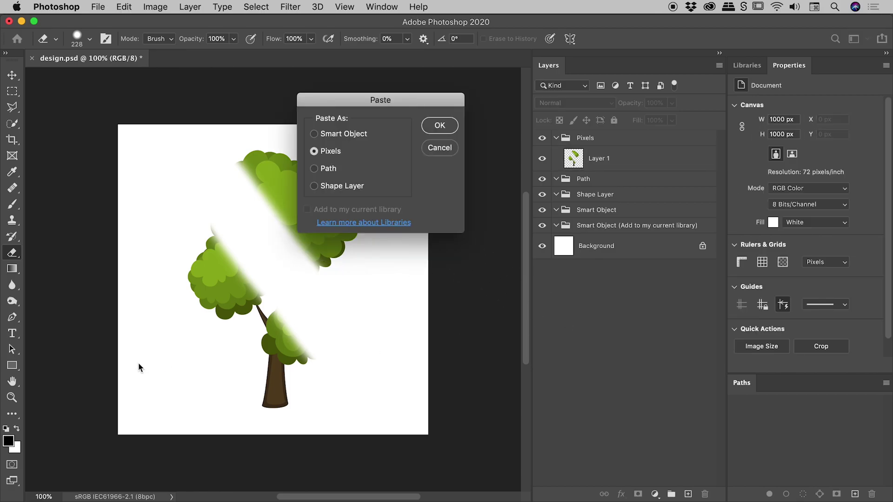
{"action": "left_click", "coordinate": [326, 170]}
{"action": "left_click", "coordinate": [439, 127]}
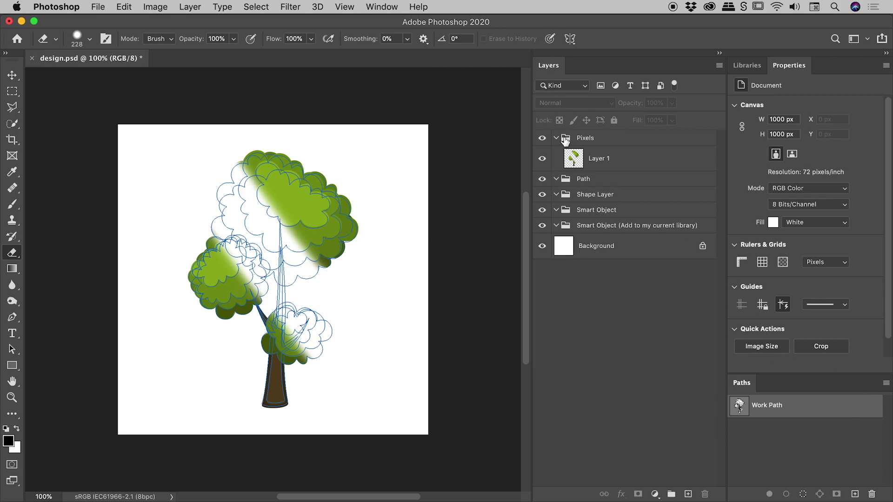
{"action": "left_click", "coordinate": [542, 160]}
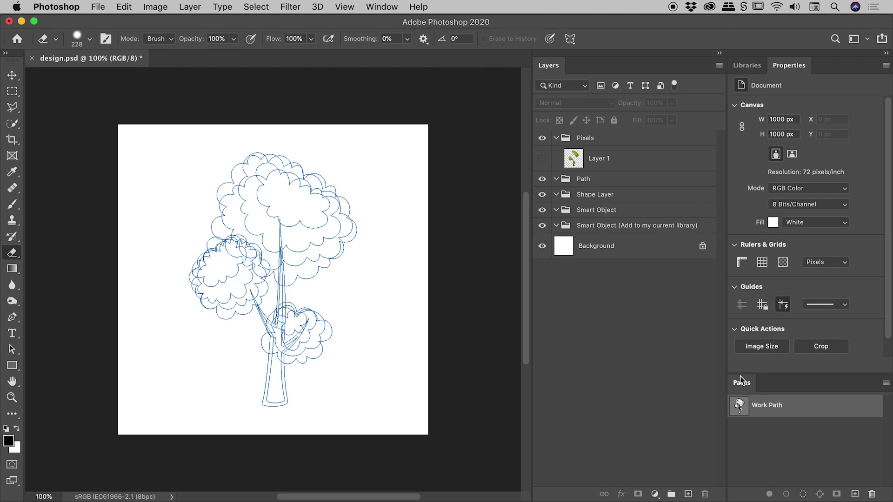
Save the Work Path under the name 'tree'
{"action": "double_click", "coordinate": [771, 410]}
{"action": "type", "text": "tree"}
{"action": "key", "text": "Return"}
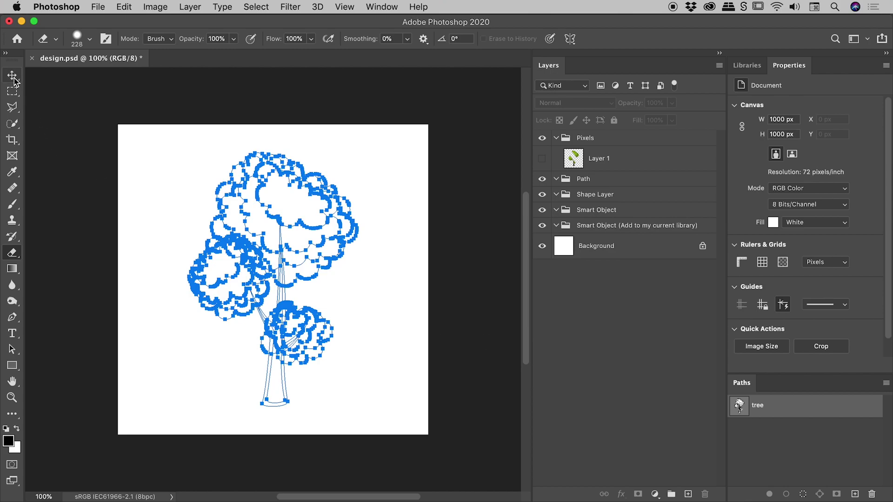
Select the trunk portion of the tree path, then deselect the 'tree' path to clear its outline
{"action": "key", "text": "a"}
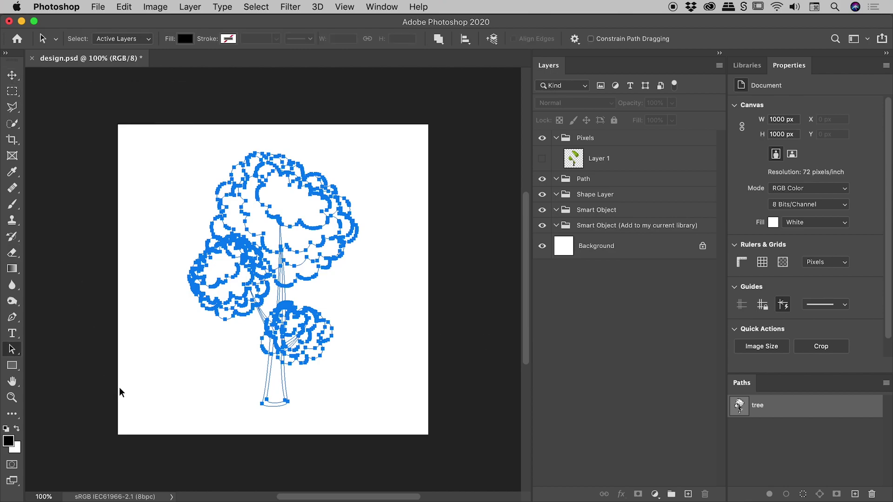
{"action": "right_click", "coordinate": [14, 350]}
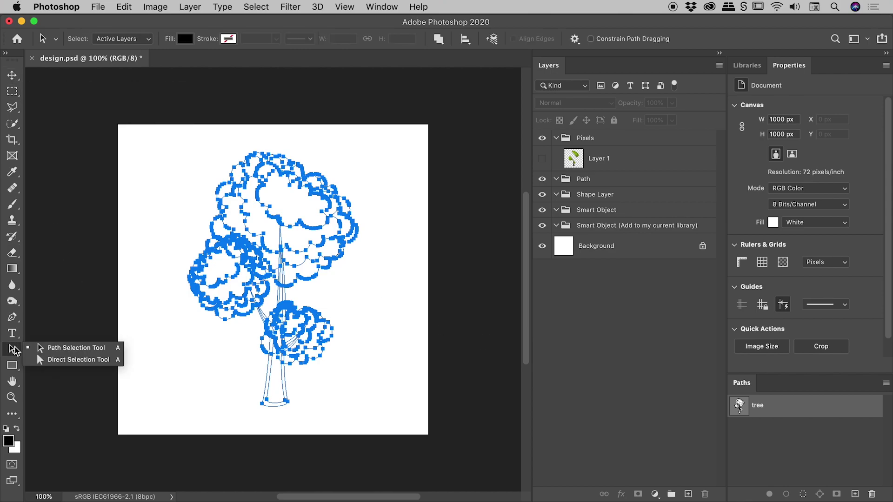
{"action": "left_click", "coordinate": [71, 351]}
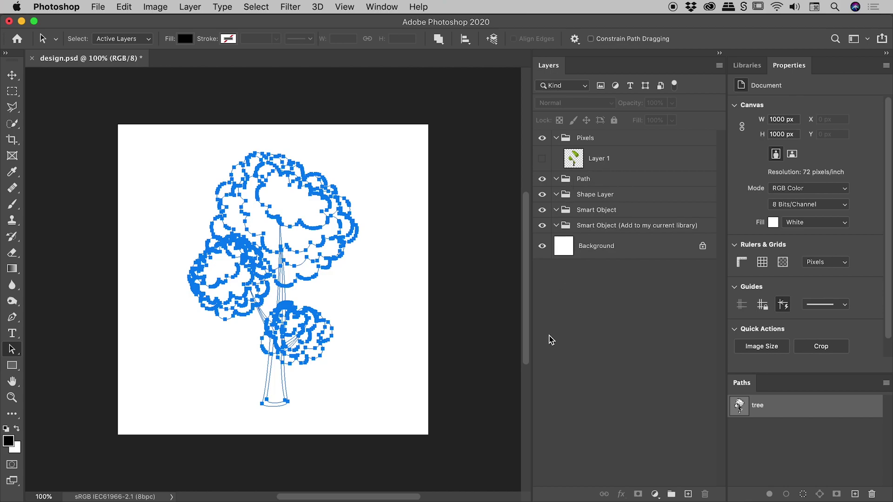
{"action": "left_click", "coordinate": [277, 406]}
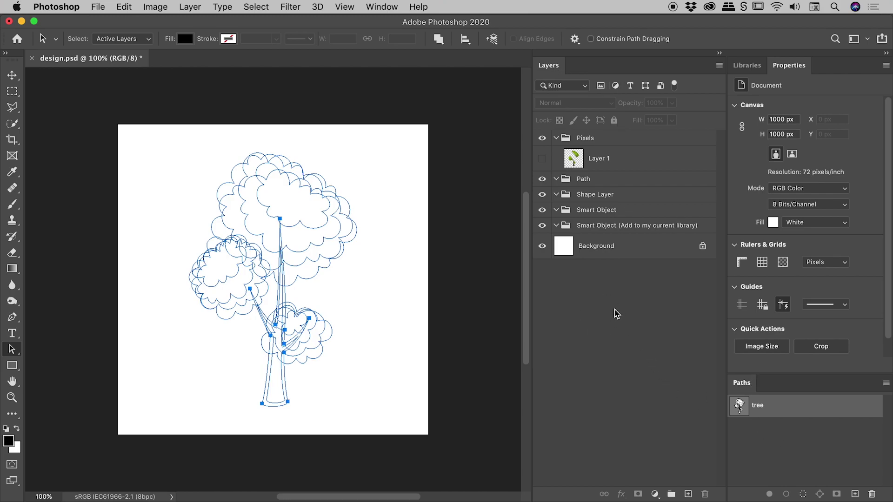
{"action": "left_click", "coordinate": [770, 451]}
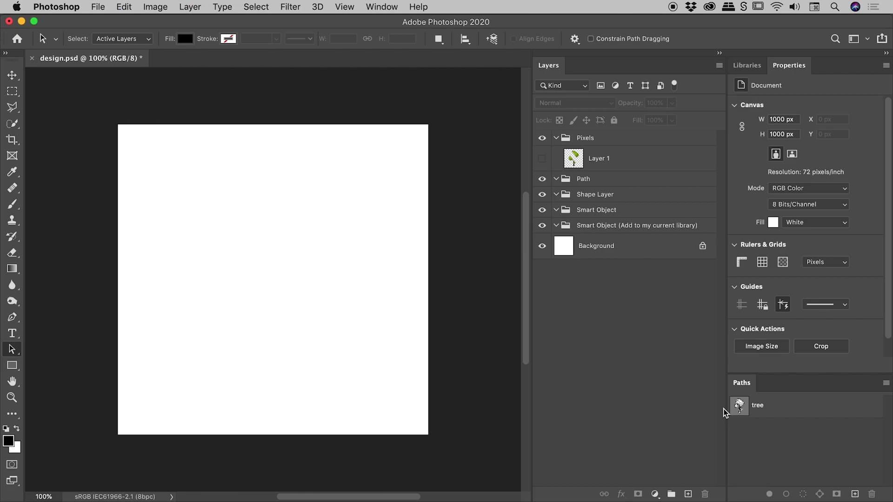
Paste the trunk as a path and fill it with a dark red (#480f0f) Solid Color layer
{"action": "key", "text": "super+v"}
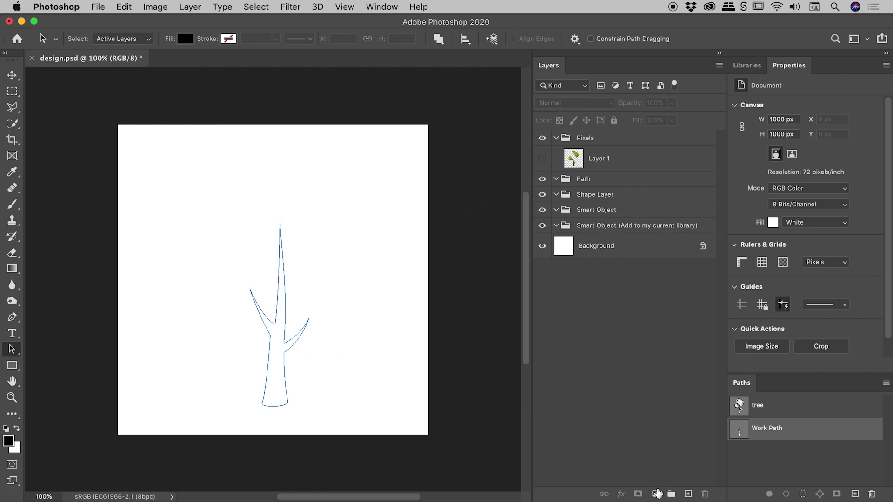
{"action": "left_click", "coordinate": [655, 494]}
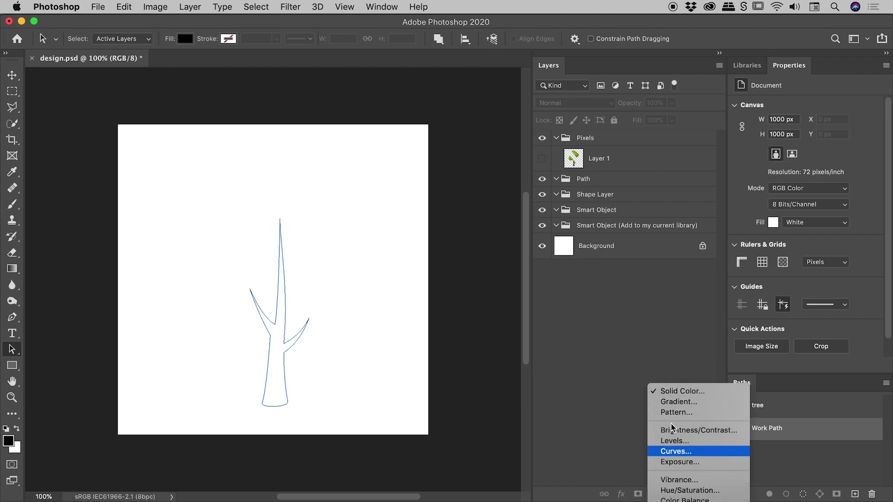
{"action": "left_click", "coordinate": [677, 394]}
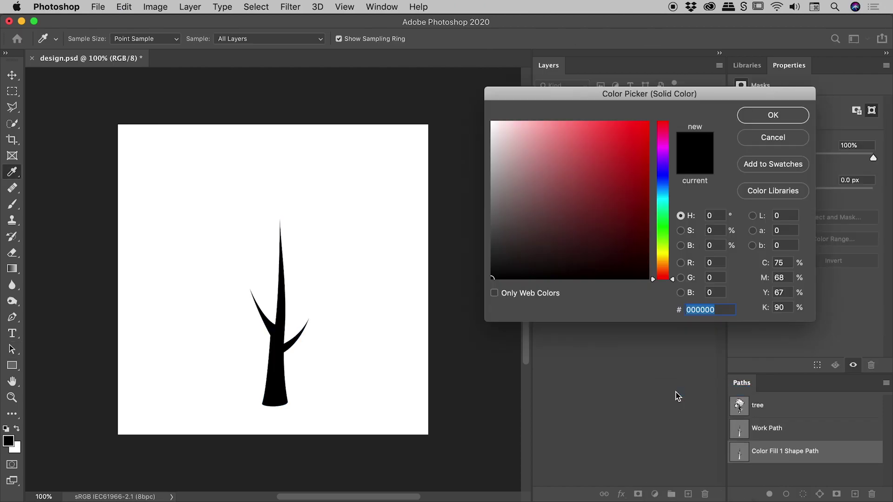
{"action": "left_click", "coordinate": [613, 238]}
{"action": "left_click_drag", "start_coordinate": [613, 238], "coordinate": [616, 233]}
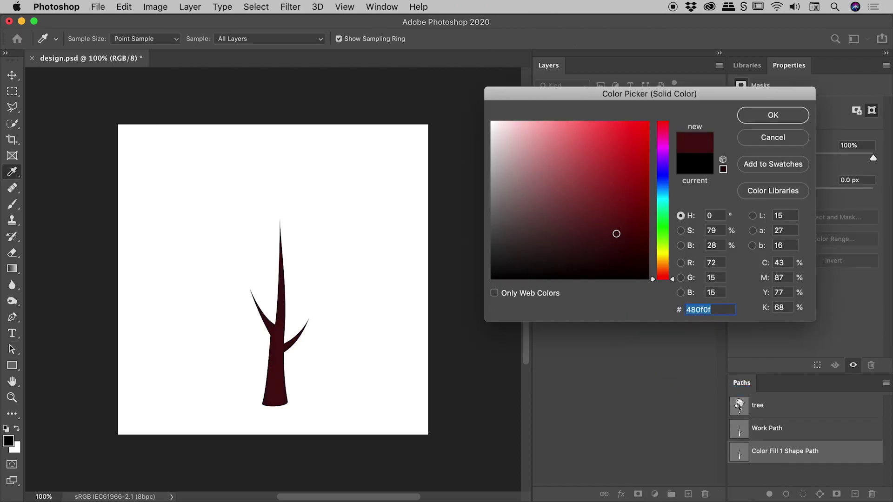
{"action": "left_click", "coordinate": [759, 119]}
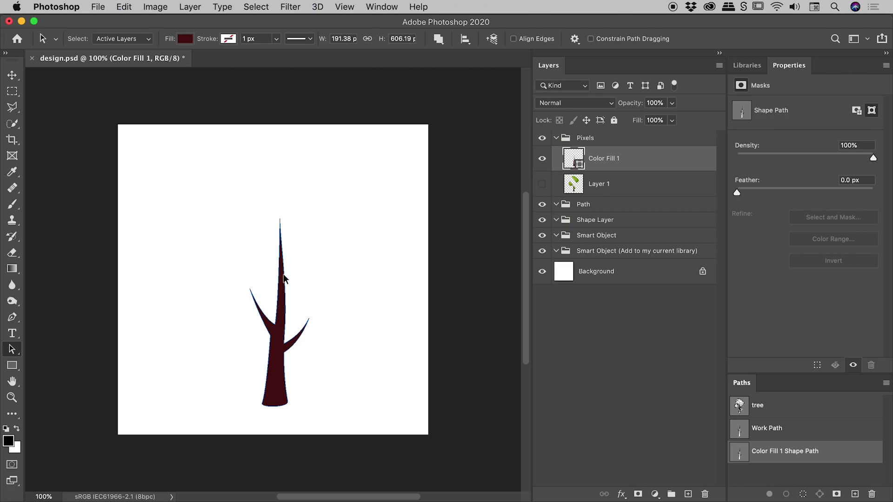
Move Color Fill 1 into the Path group and show the tree path outline again
{"action": "left_click_drag", "start_coordinate": [610, 163], "coordinate": [595, 210]}
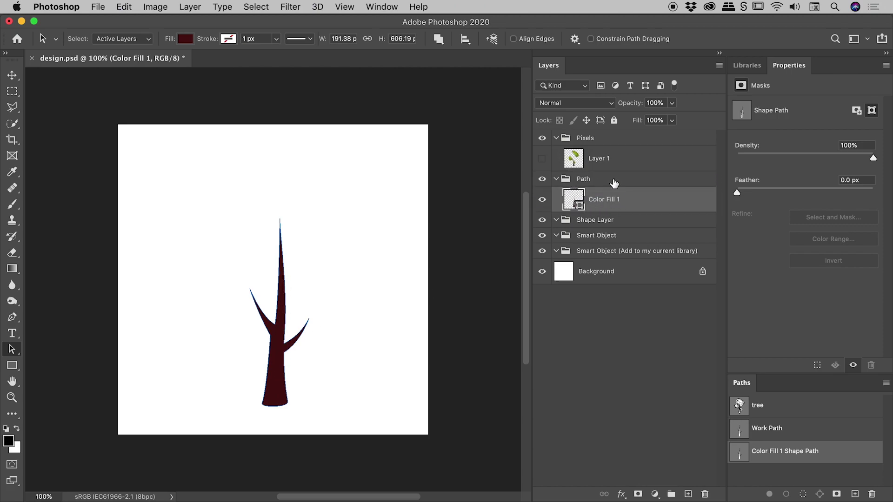
{"action": "left_click", "coordinate": [594, 182]}
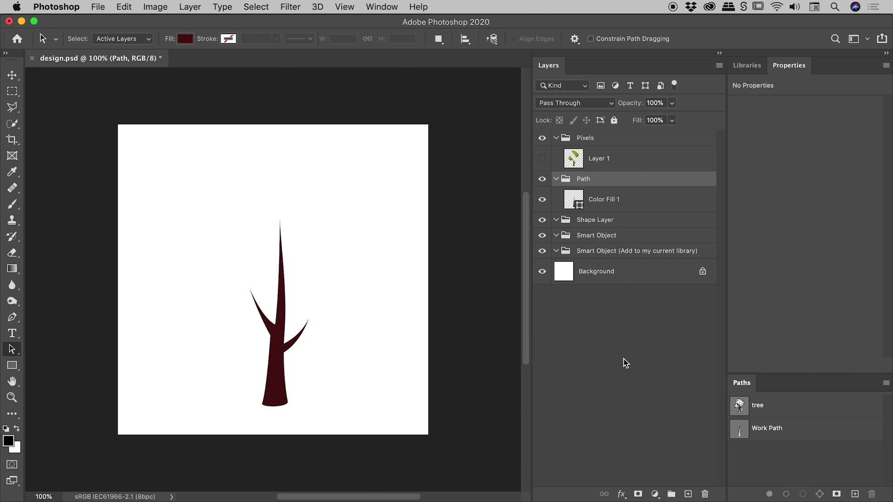
{"action": "left_click", "coordinate": [597, 341]}
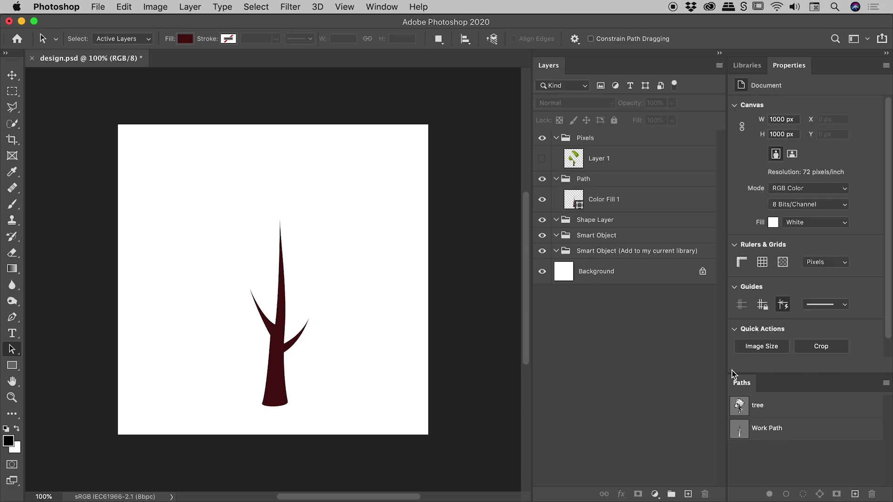
{"action": "left_click", "coordinate": [781, 408]}
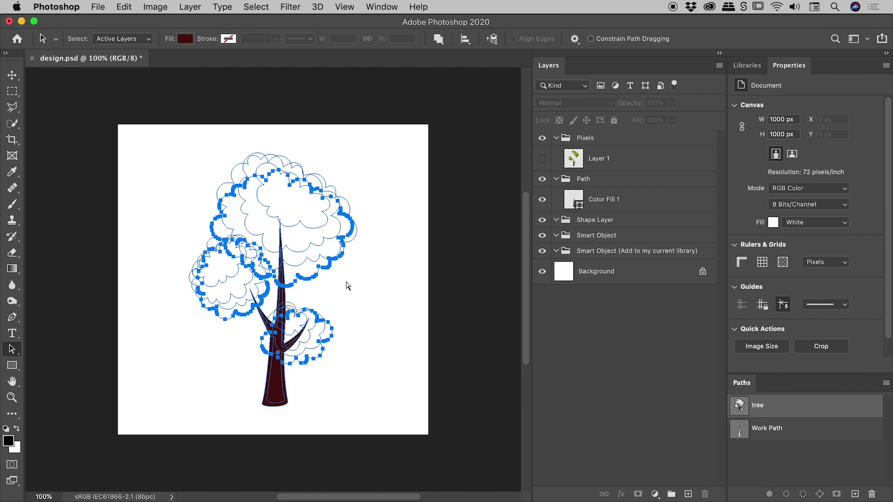
Paste the canopy as a path and fill it with a green (#287332) Solid Color layer, Color Fill 2
{"action": "left_click", "coordinate": [786, 449]}
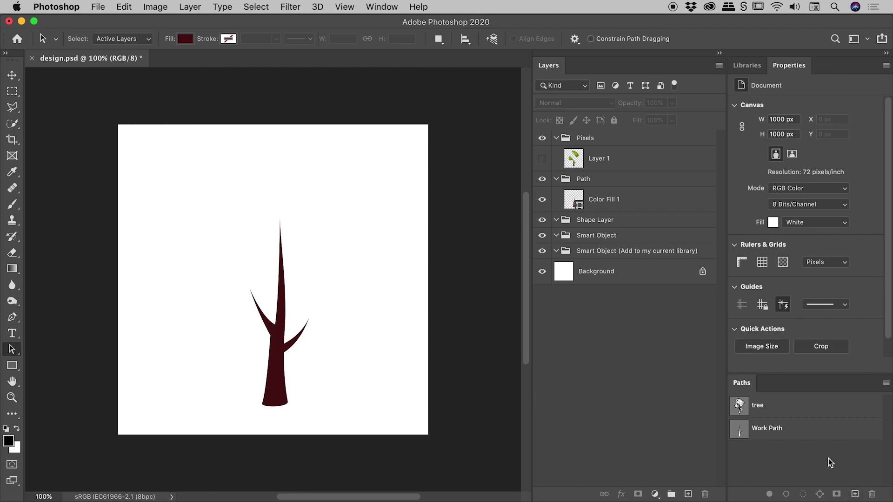
{"action": "key", "text": "super+v"}
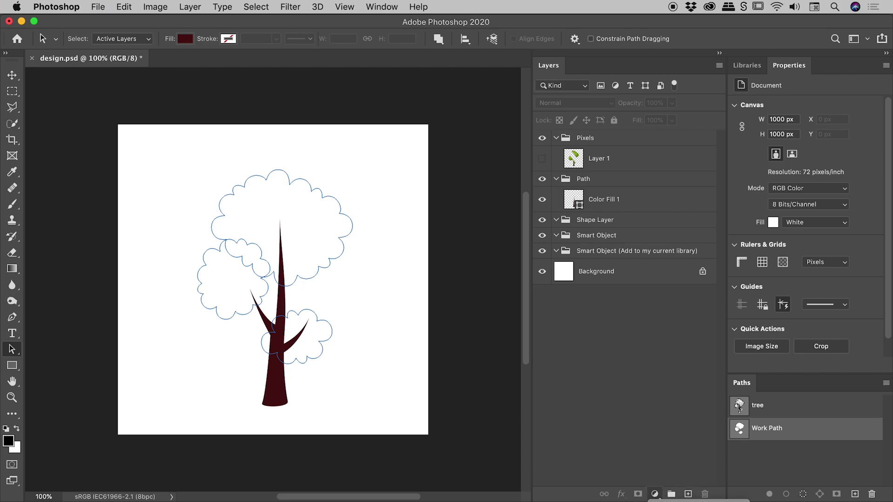
{"action": "left_click", "coordinate": [656, 494]}
{"action": "left_click", "coordinate": [694, 427]}
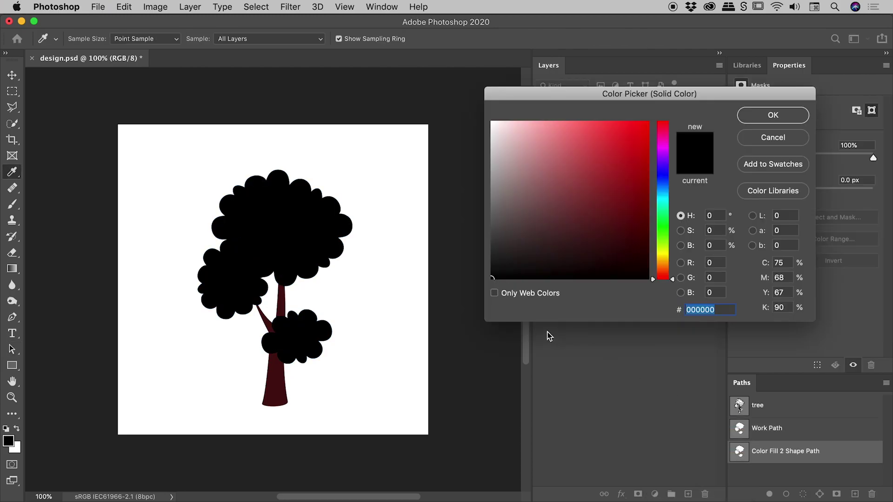
{"action": "left_click", "coordinate": [661, 223]}
{"action": "left_click", "coordinate": [595, 207]}
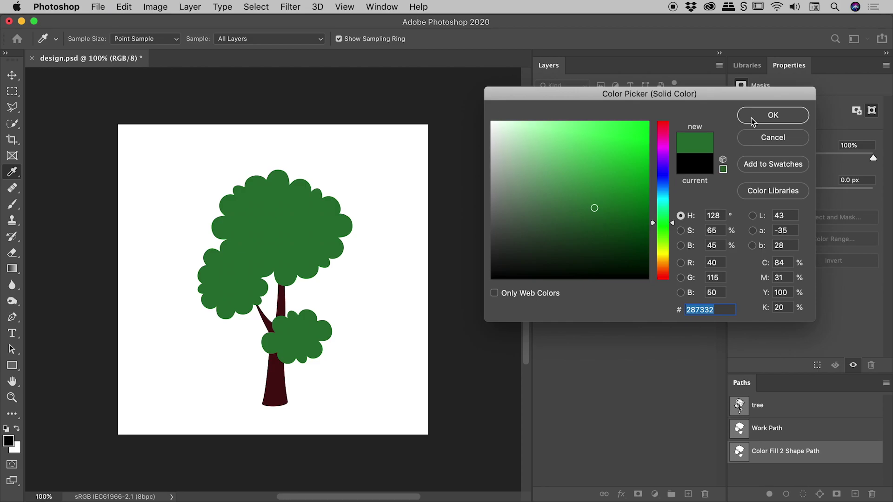
{"action": "left_click", "coordinate": [773, 115]}
{"action": "left_click", "coordinate": [611, 334]}
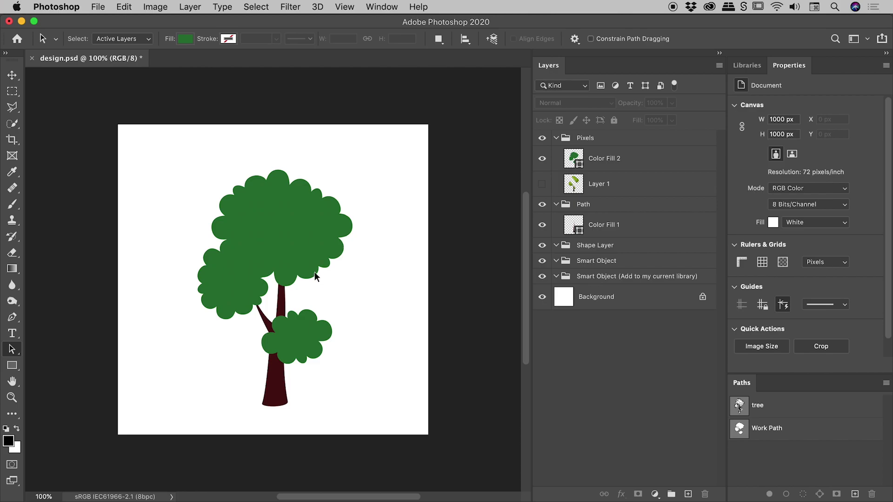
Try pulling two canopy anchor points upward with Direct Selection, then undo the edits
{"action": "left_click_drag", "start_coordinate": [296, 281], "coordinate": [363, 284]}
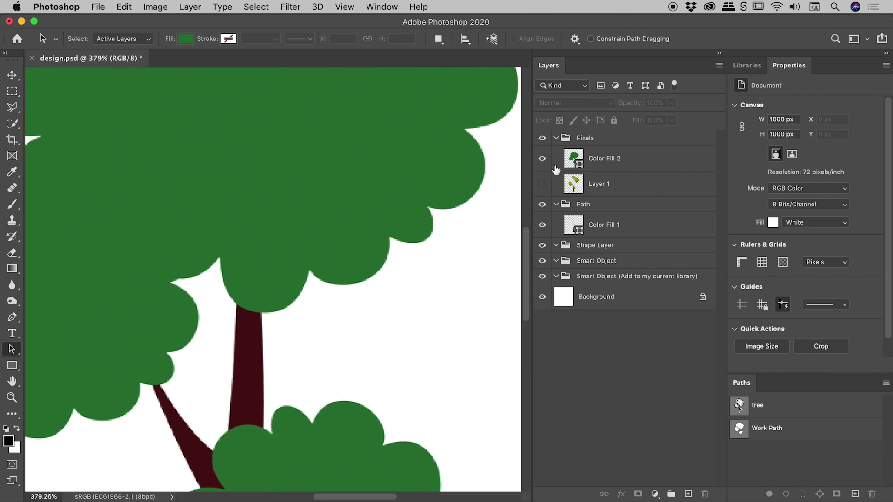
{"action": "left_click", "coordinate": [573, 159]}
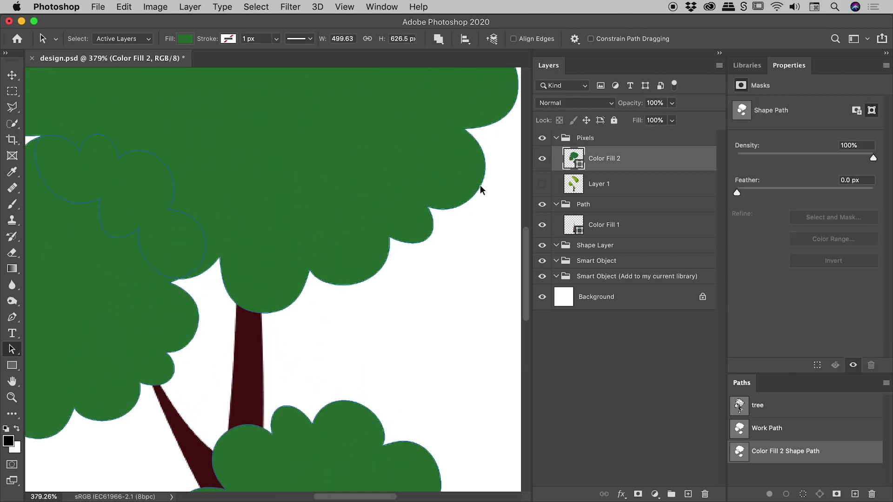
{"action": "right_click", "coordinate": [16, 352]}
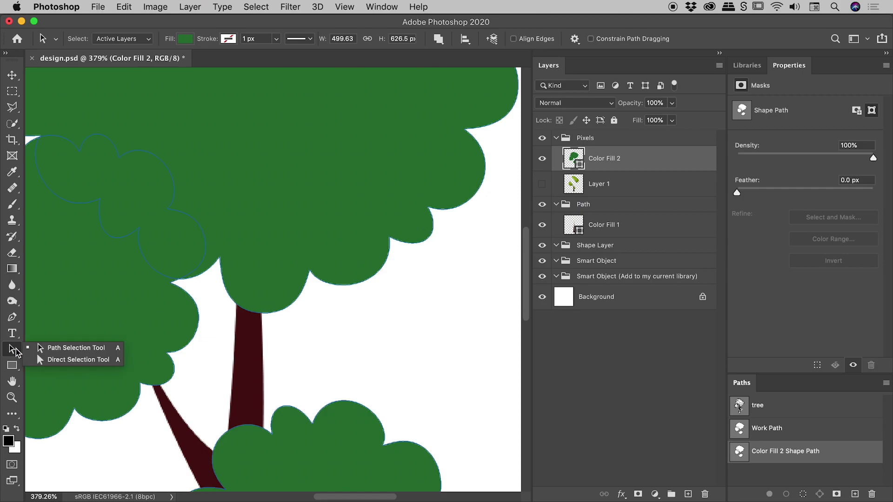
{"action": "left_click", "coordinate": [64, 360]}
{"action": "left_click", "coordinate": [309, 271]}
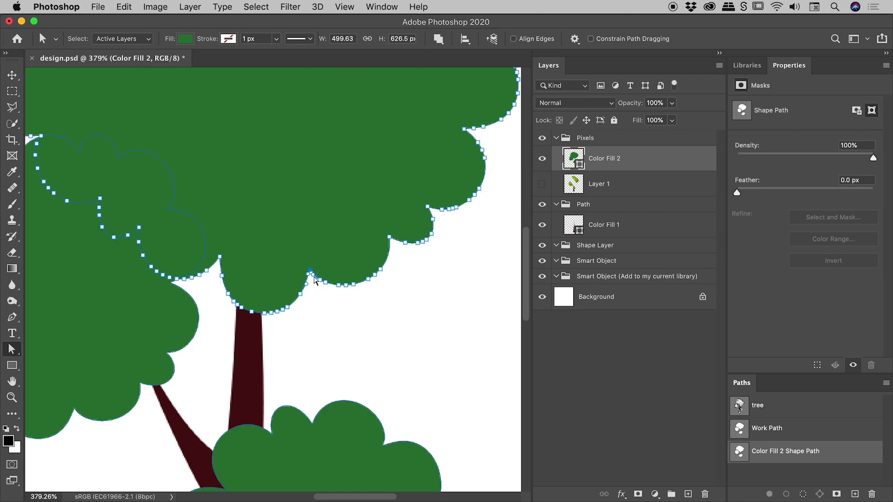
{"action": "left_click_drag", "start_coordinate": [309, 271], "coordinate": [306, 200]}
{"action": "left_click_drag", "start_coordinate": [389, 238], "coordinate": [356, 188]}
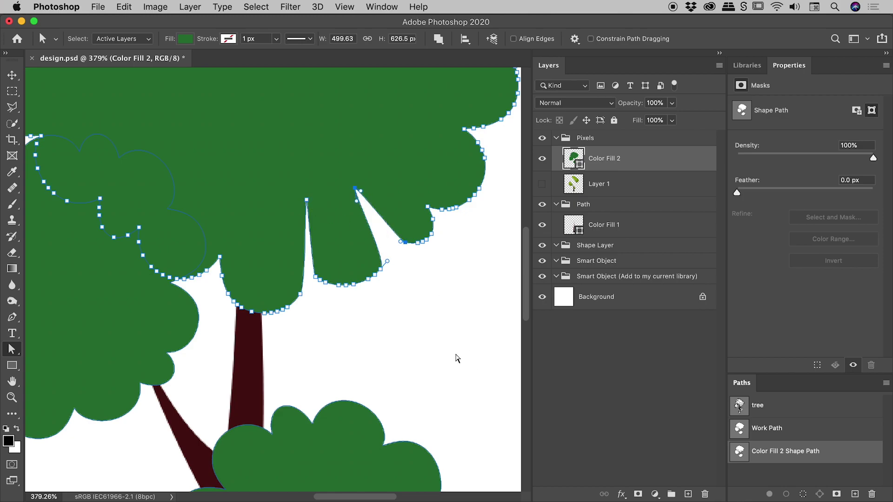
{"action": "key", "text": "super+z"}
{"action": "key", "text": "super+z"}
{"action": "left_click_drag", "start_coordinate": [436, 345], "coordinate": [353, 343]}
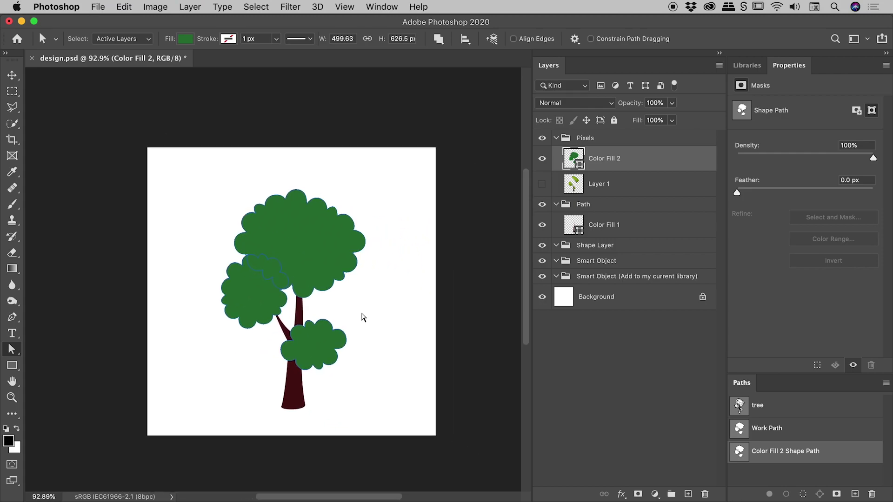
Move Color Fill 2 into the Path group above the trunk, hide the group, and check Illustrator
{"action": "left_click", "coordinate": [593, 347]}
{"action": "left_click_drag", "start_coordinate": [612, 158], "coordinate": [619, 211]}
{"action": "left_click", "coordinate": [643, 365]}
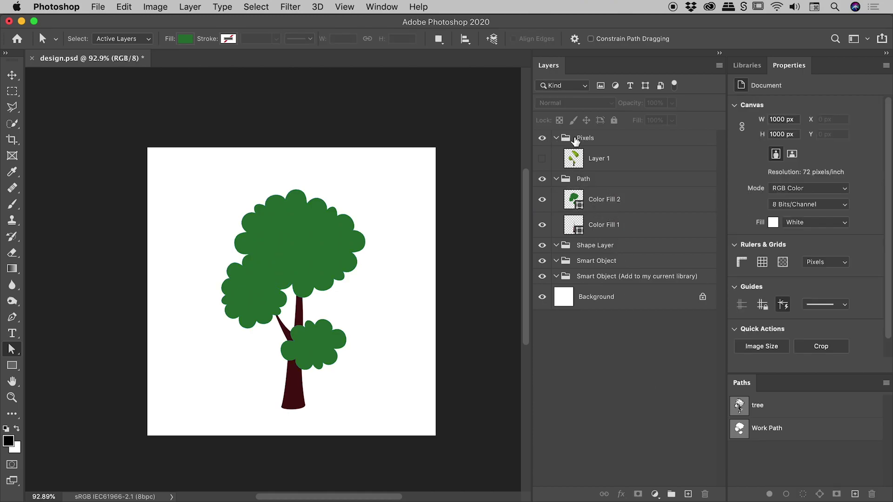
{"action": "left_click", "coordinate": [601, 140]}
{"action": "left_click", "coordinate": [600, 184]}
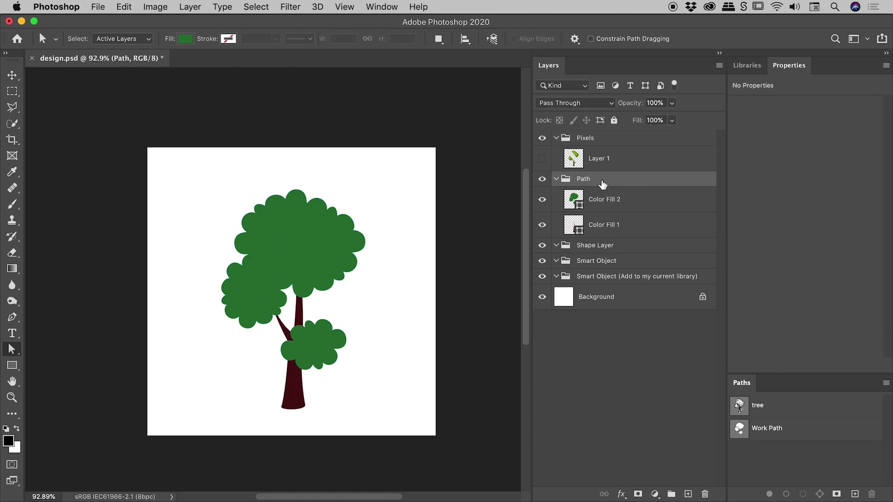
{"action": "left_click", "coordinate": [542, 180]}
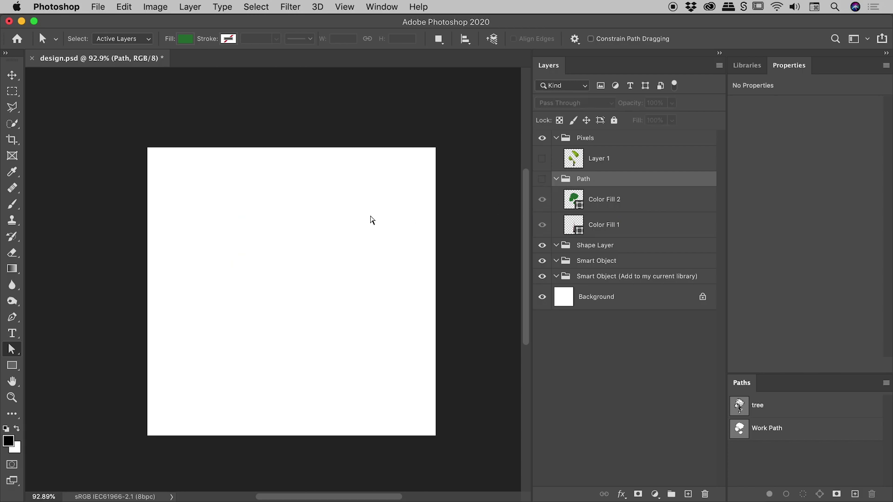
{"action": "key", "text": "super+Tab"}
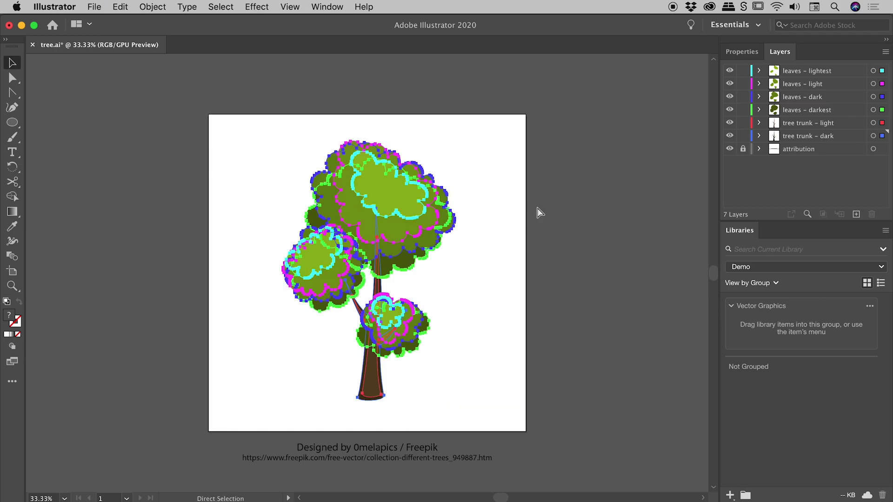
{"action": "key", "text": "super+Tab"}
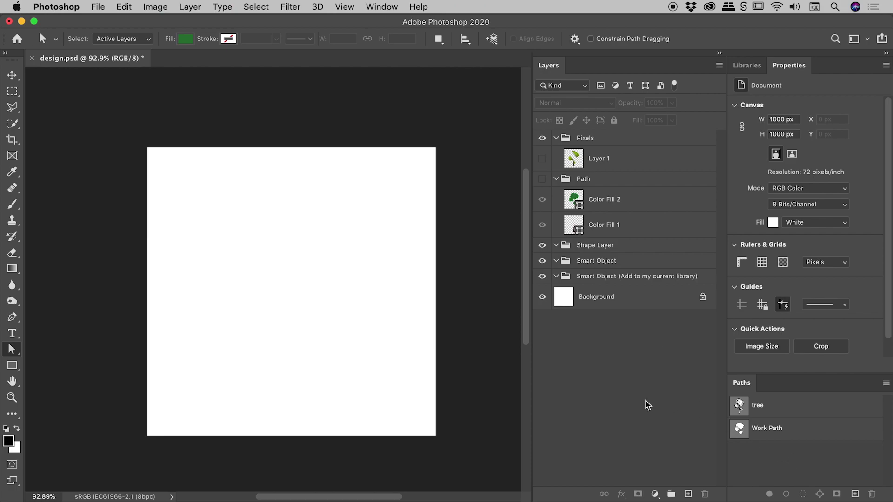
Paste the copied Illustrator tree as a Shape Layer and move Shape 1 into the Shape Layer group
{"action": "key", "text": "super+v"}
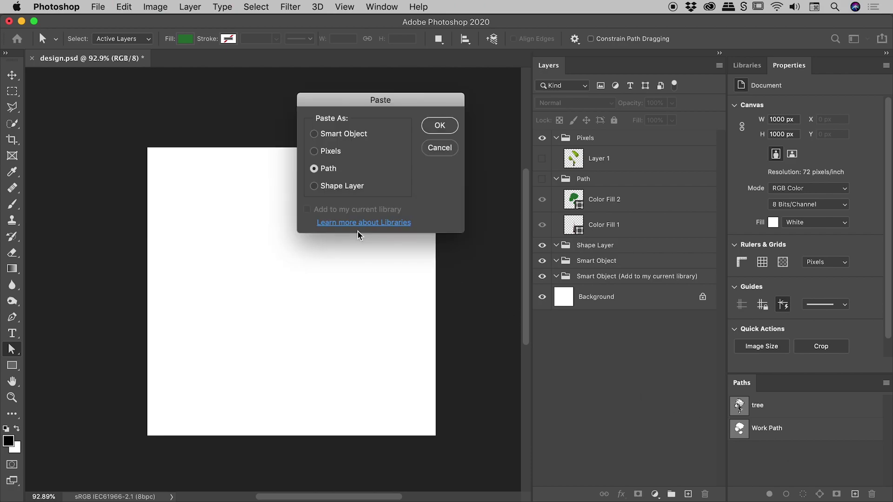
{"action": "left_click", "coordinate": [340, 186]}
{"action": "left_click", "coordinate": [440, 126]}
{"action": "left_click_drag", "start_coordinate": [579, 153], "coordinate": [618, 271]}
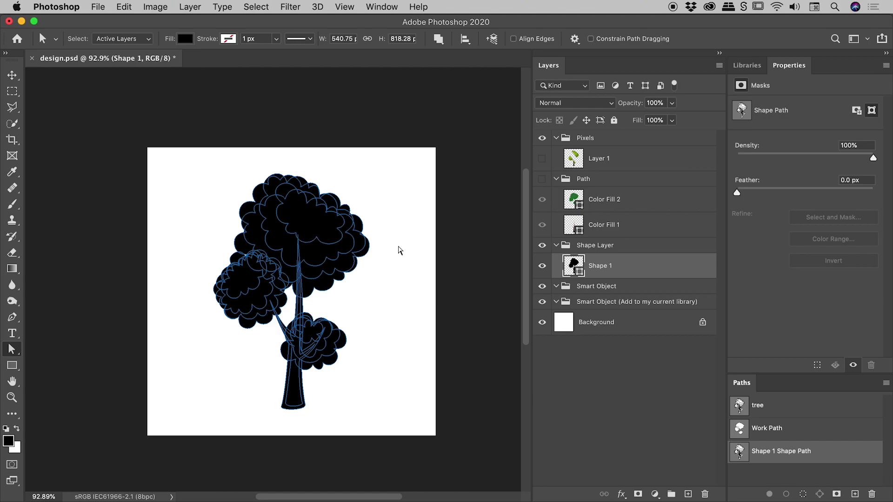
Change Shape 1's fill from black to dark brown #69341a in the Color Picker
{"action": "left_click", "coordinate": [600, 382]}
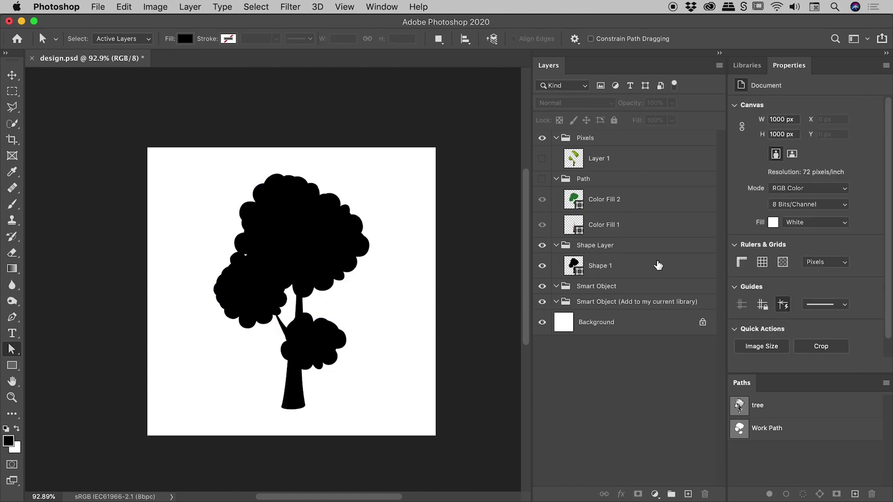
{"action": "left_click", "coordinate": [607, 265]}
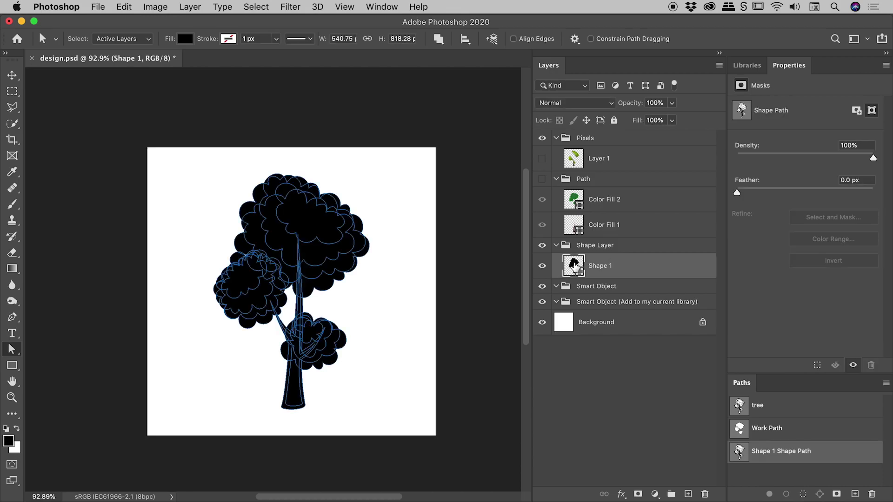
{"action": "double_click", "coordinate": [575, 265]}
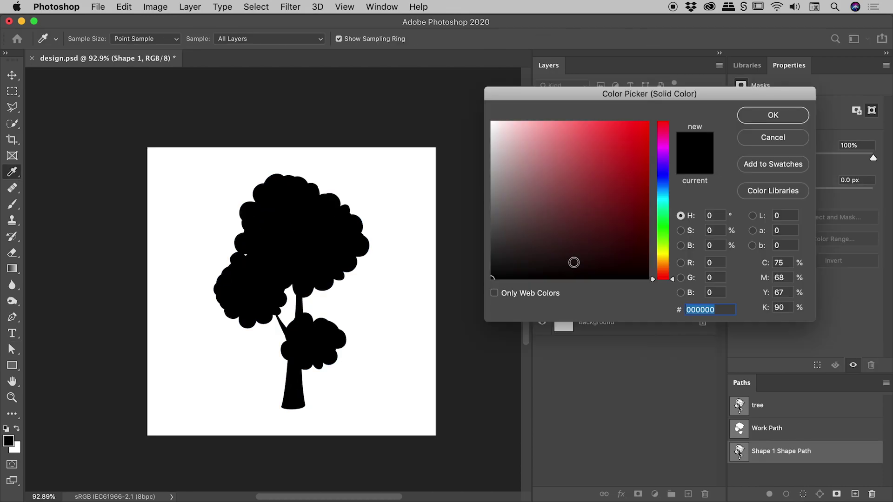
{"action": "left_click", "coordinate": [666, 223]}
{"action": "left_click", "coordinate": [595, 180]}
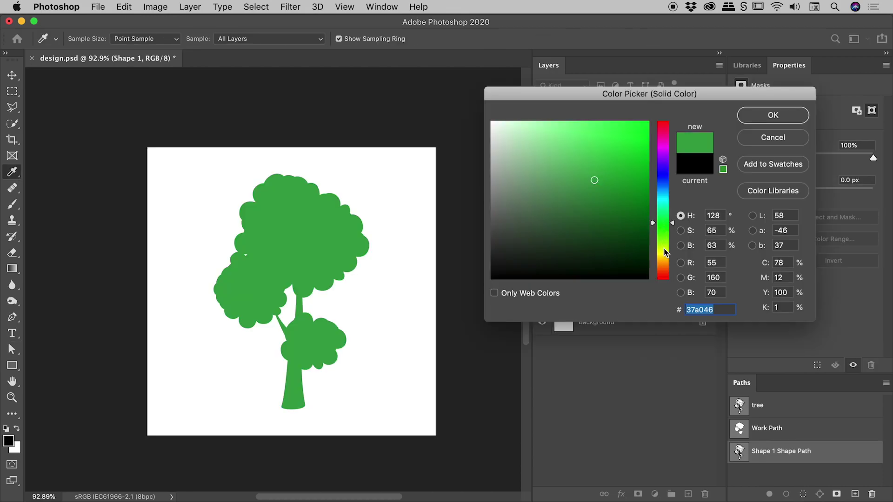
{"action": "left_click", "coordinate": [669, 274]}
{"action": "left_click", "coordinate": [668, 278]}
{"action": "left_click", "coordinate": [610, 212]}
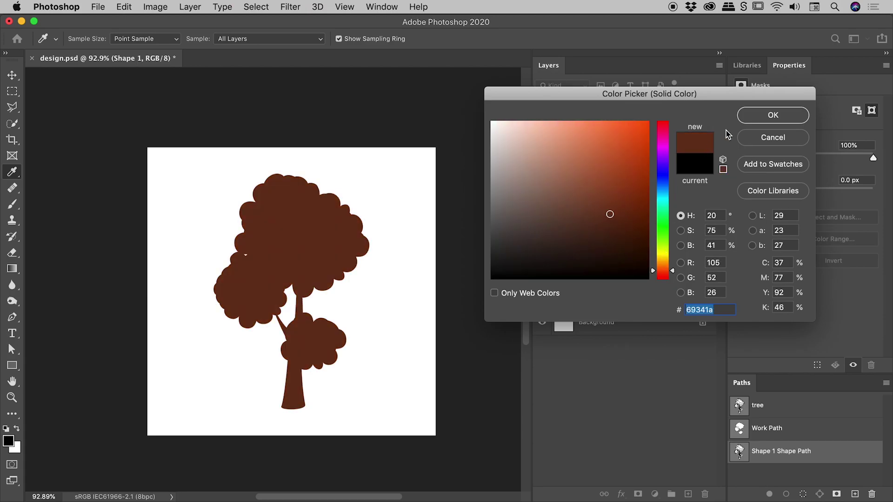
{"action": "left_click", "coordinate": [773, 115]}
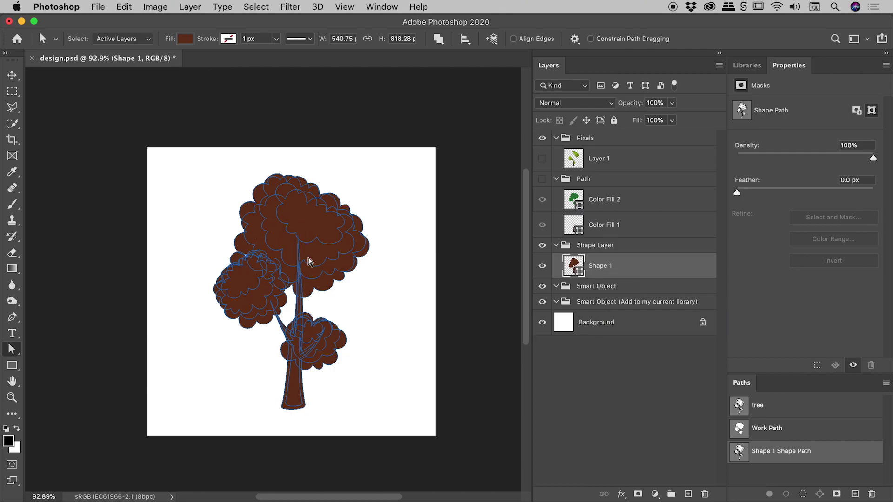
{"action": "left_click", "coordinate": [14, 349]}
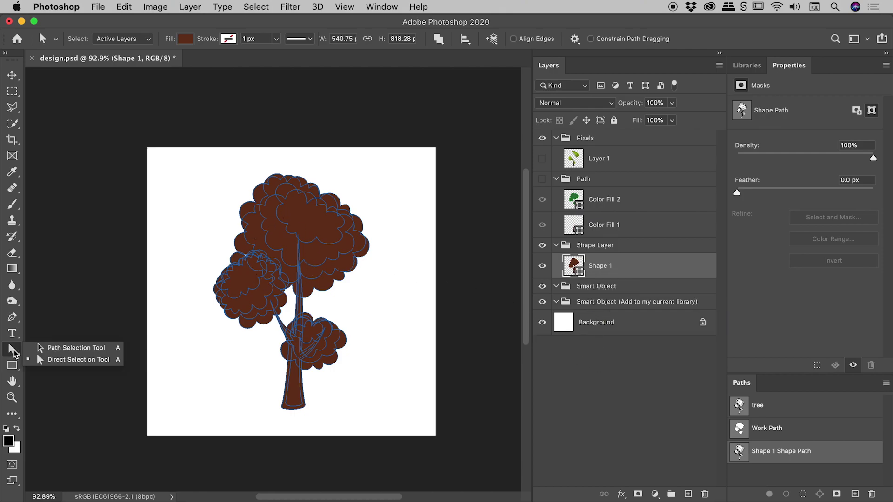
Select the canopy anchor points, excluding the trunk, and cut them into a new layer with Shape Layer Via Cut
{"action": "left_click", "coordinate": [79, 348]}
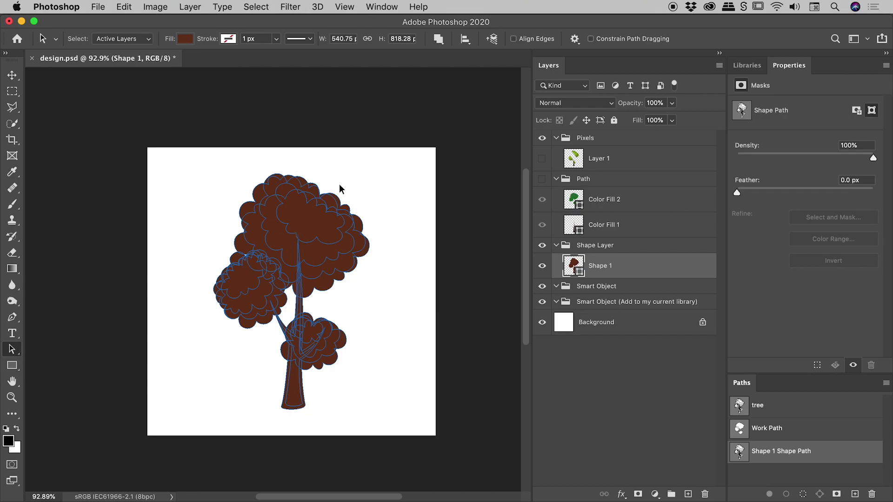
{"action": "left_click_drag", "start_coordinate": [175, 152], "coordinate": [424, 403]}
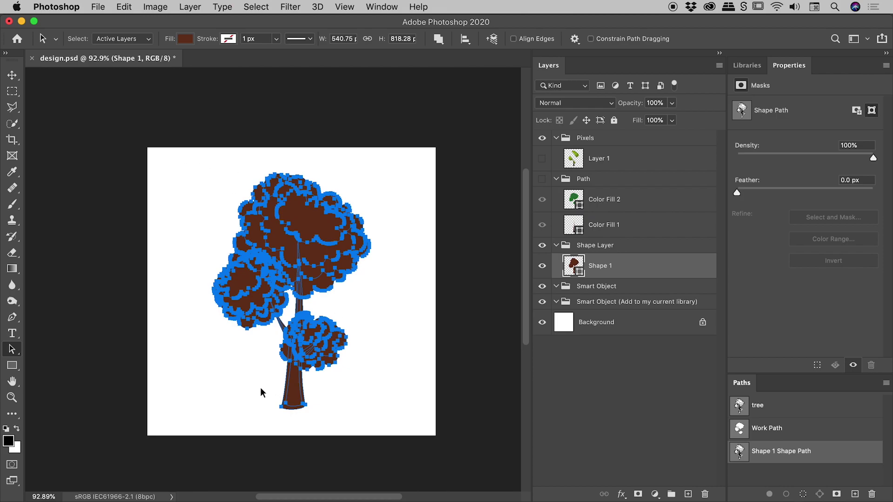
{"action": "left_click_drag", "start_coordinate": [253, 388], "coordinate": [337, 424]}
{"action": "left_click", "coordinate": [190, 6]}
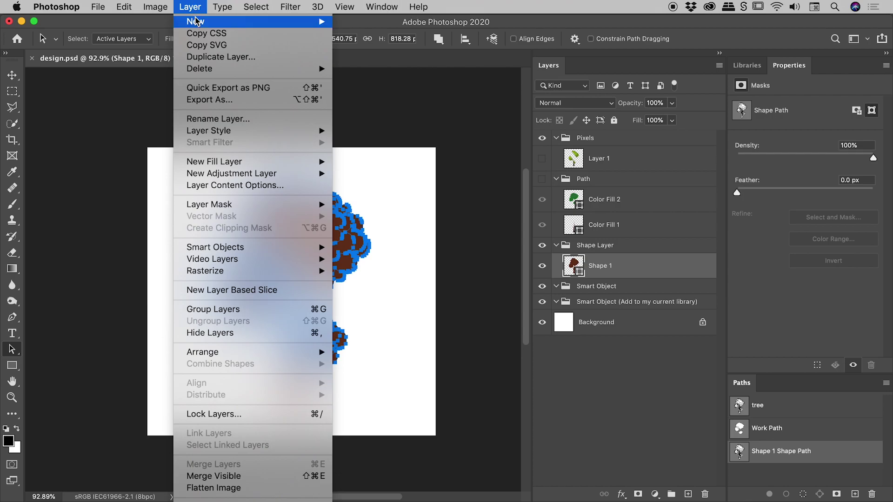
{"action": "mouse_move", "coordinate": [197, 22]}
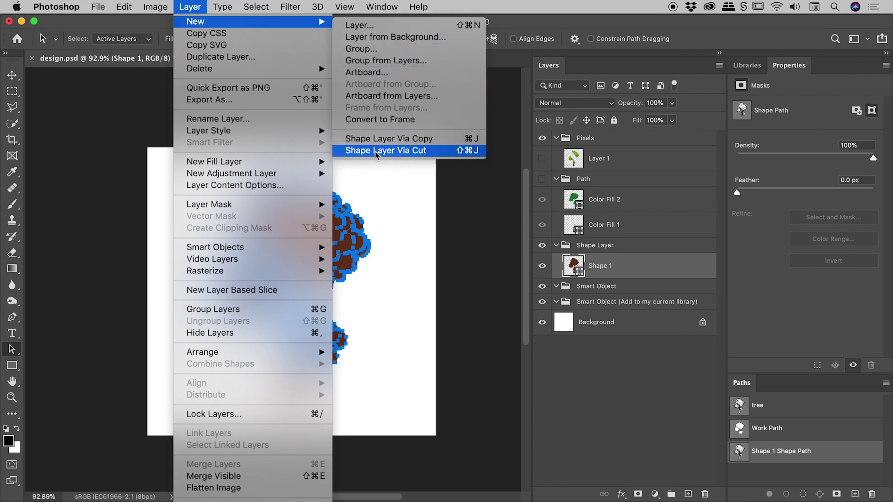
{"action": "left_click", "coordinate": [424, 151]}
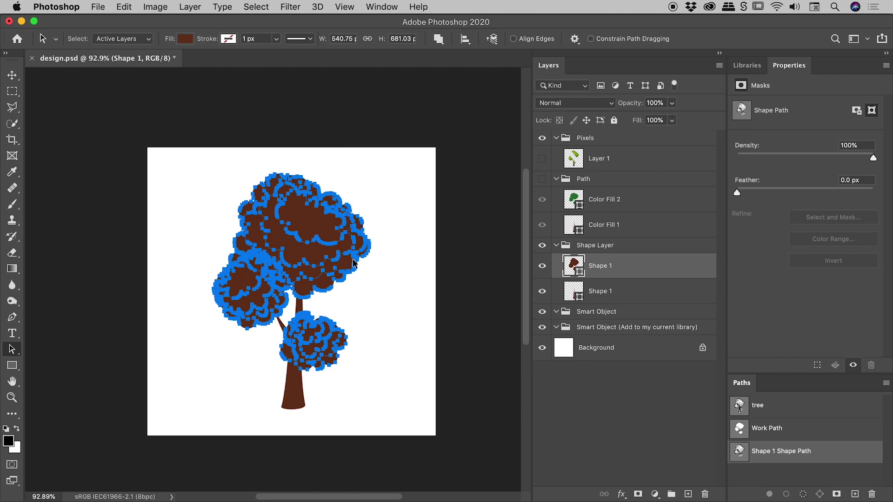
Fill the foliage Shape 1 layer with bright green 33bc25
{"action": "double_click", "coordinate": [576, 267]}
{"action": "type", "text": "33bc25"}
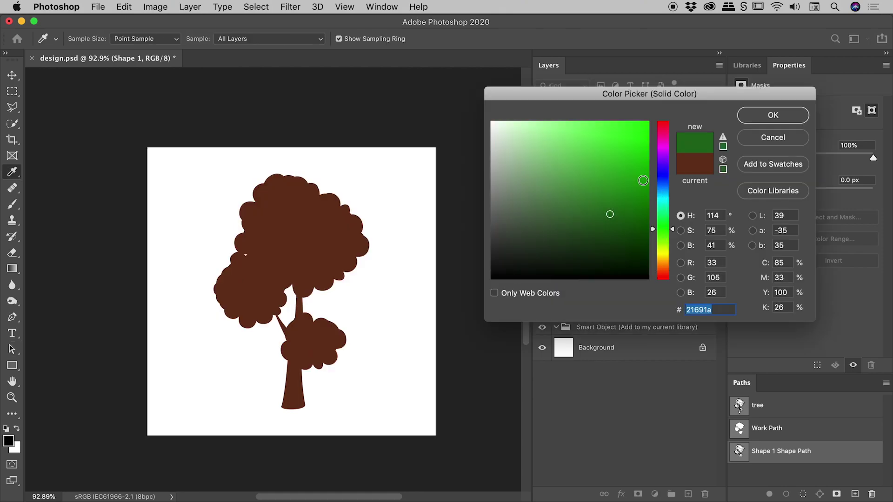
{"action": "left_click", "coordinate": [763, 115]}
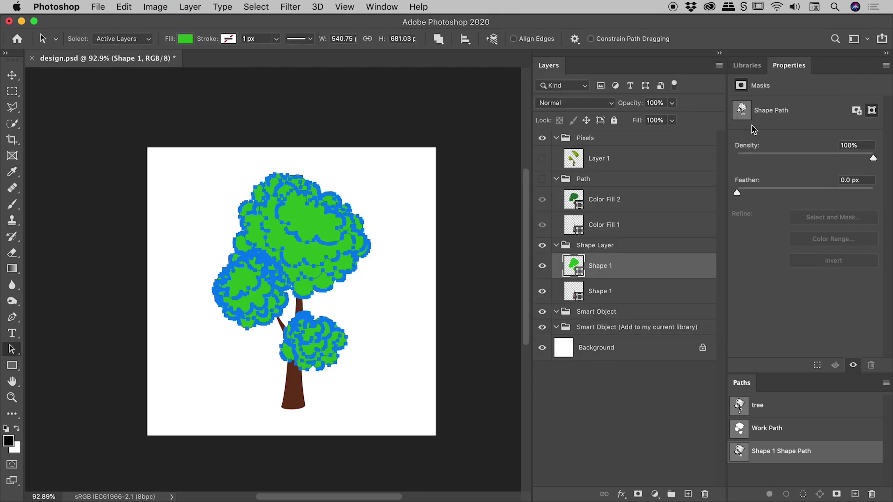
Inspect the green foliage layer's subpaths and the Shape Layer group, then check Illustrator and return
{"action": "left_click", "coordinate": [620, 390]}
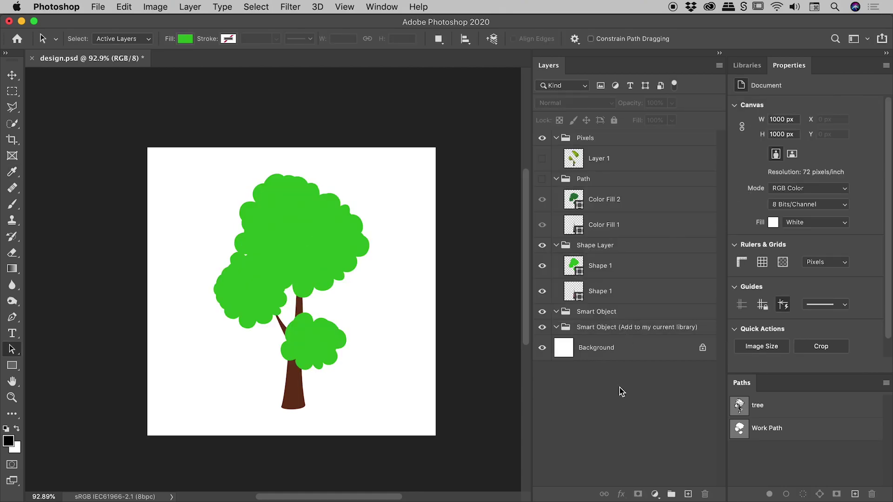
{"action": "left_click", "coordinate": [578, 270]}
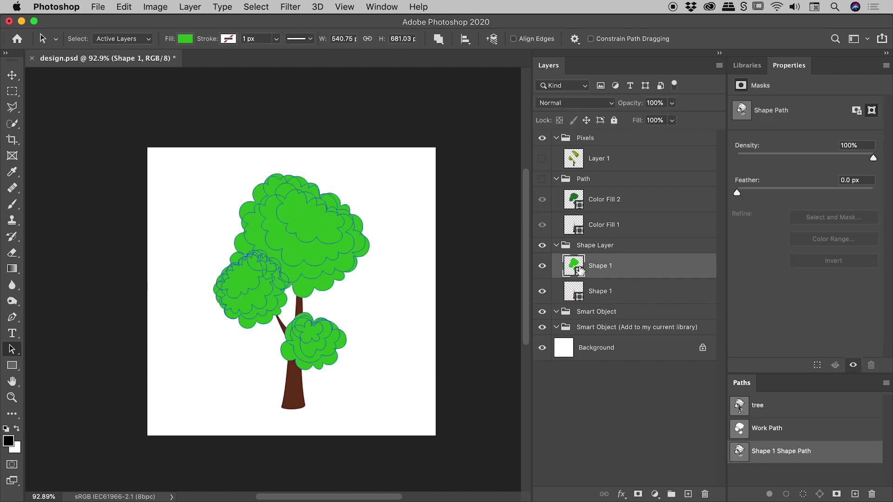
{"action": "left_click", "coordinate": [318, 267]}
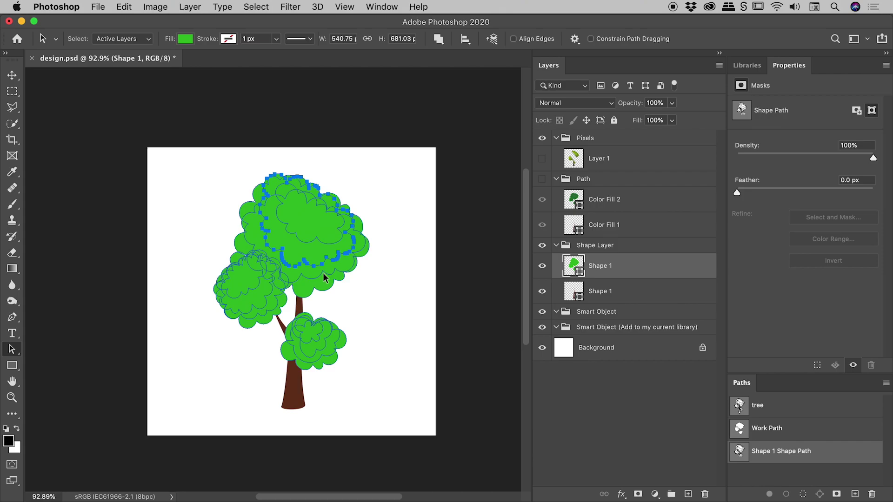
{"action": "left_click", "coordinate": [597, 378]}
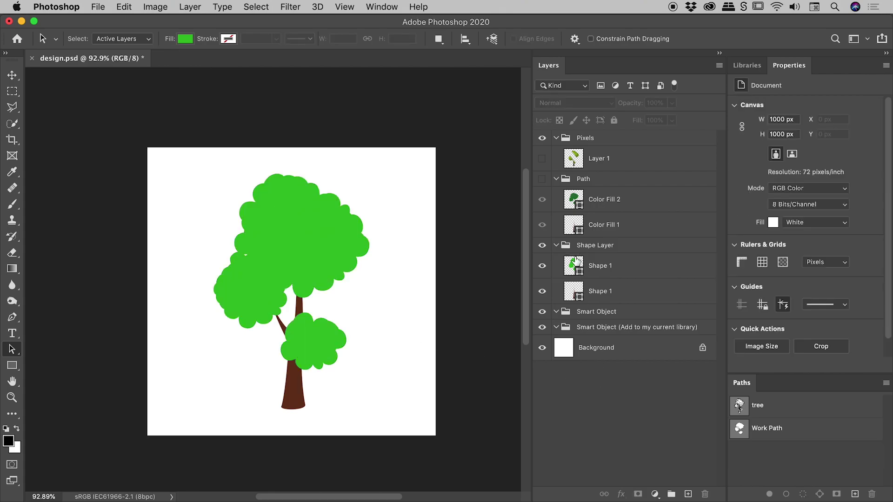
{"action": "left_click", "coordinate": [632, 251]}
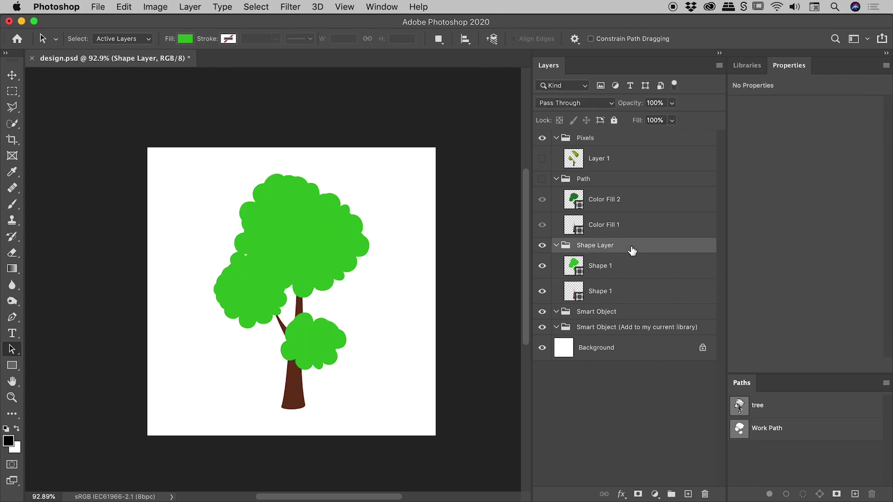
{"action": "left_click", "coordinate": [630, 399]}
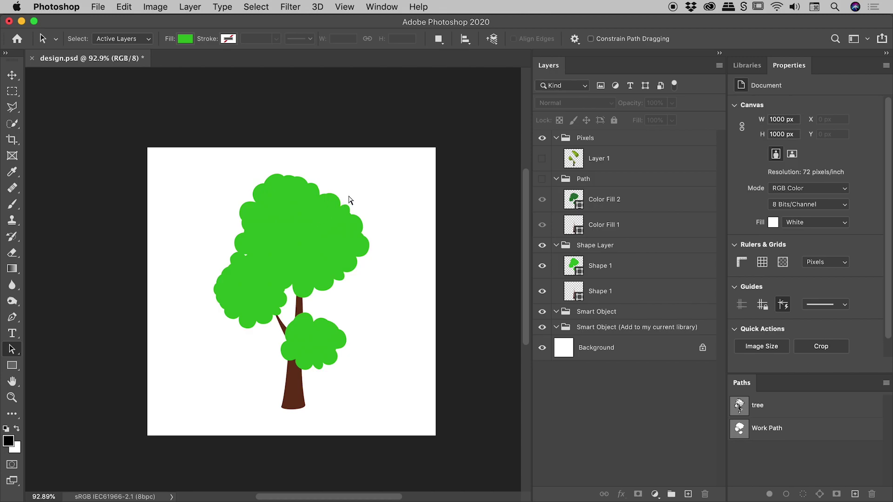
{"action": "key", "text": "super+Tab"}
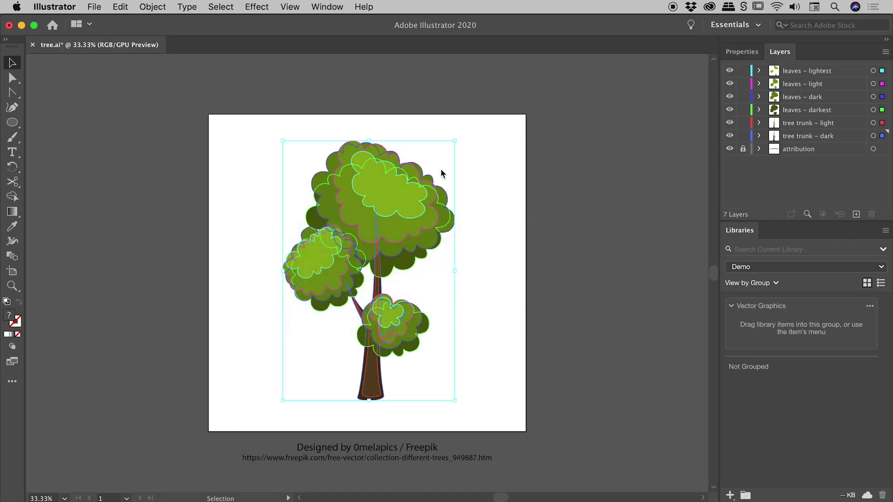
{"action": "key", "text": "super+Tab"}
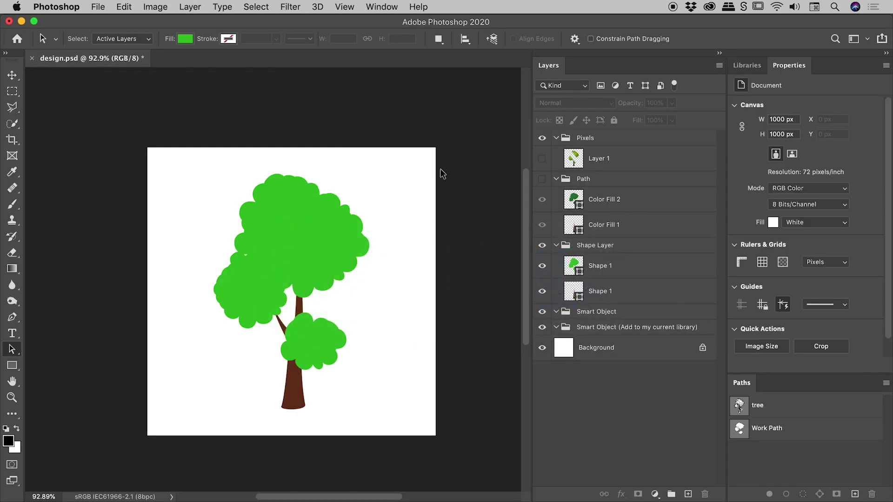
Paste the Illustrator tree using the Smart Object option in the Paste dialog
{"action": "key", "text": "super+v"}
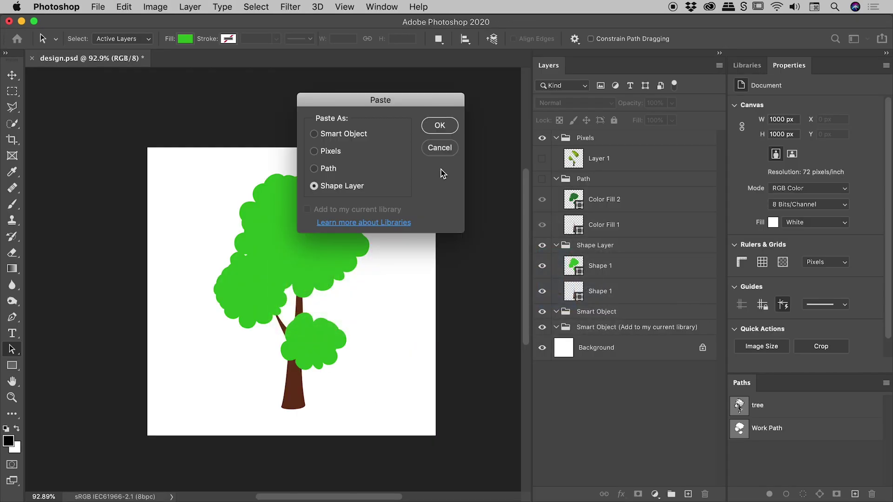
{"action": "left_click", "coordinate": [345, 135]}
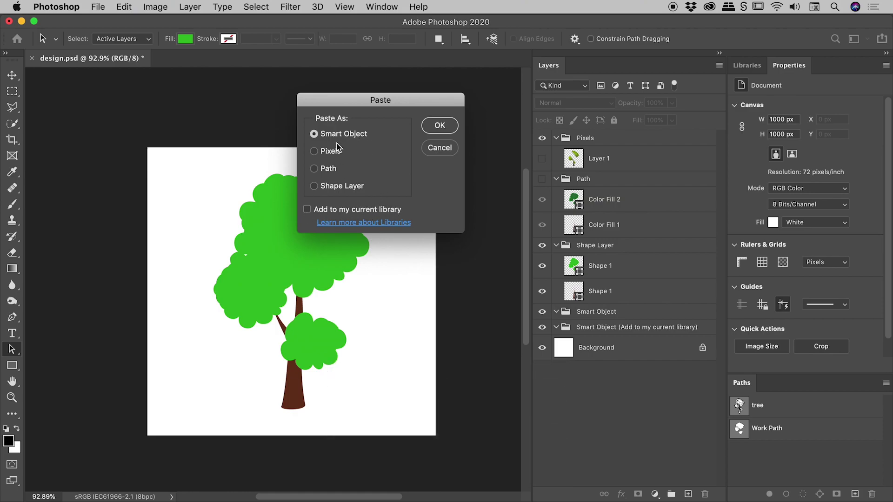
{"action": "left_click", "coordinate": [438, 129]}
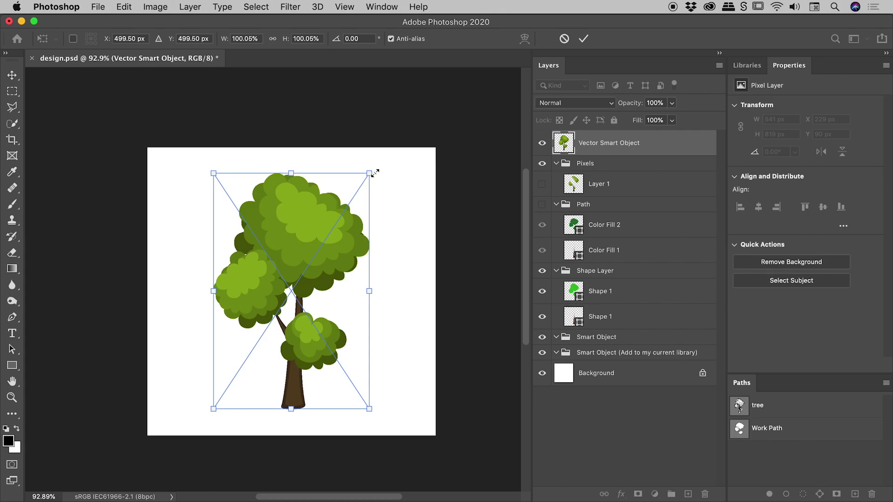
Commit the Vector Smart Object, move it into the Smart Object group, and hide the Shape Layer group
{"action": "left_click", "coordinate": [583, 40]}
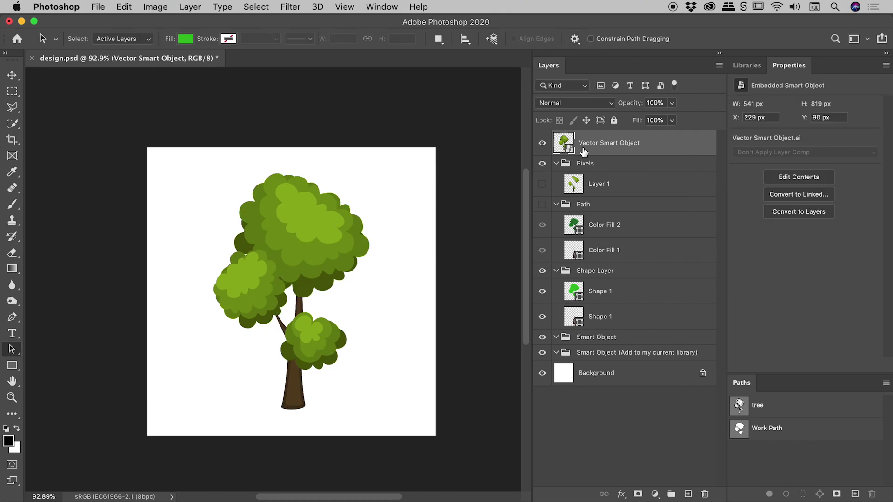
{"action": "left_click_drag", "start_coordinate": [600, 149], "coordinate": [619, 335]}
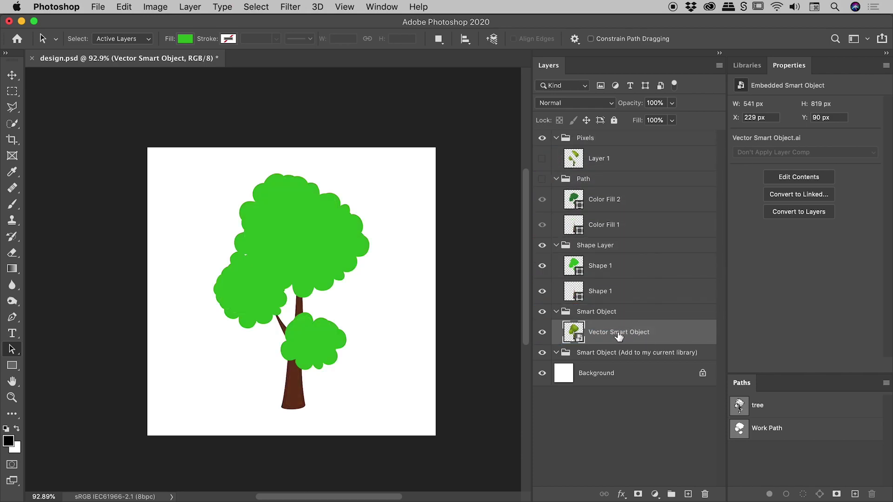
{"action": "left_click", "coordinate": [604, 315]}
{"action": "left_click", "coordinate": [542, 245]}
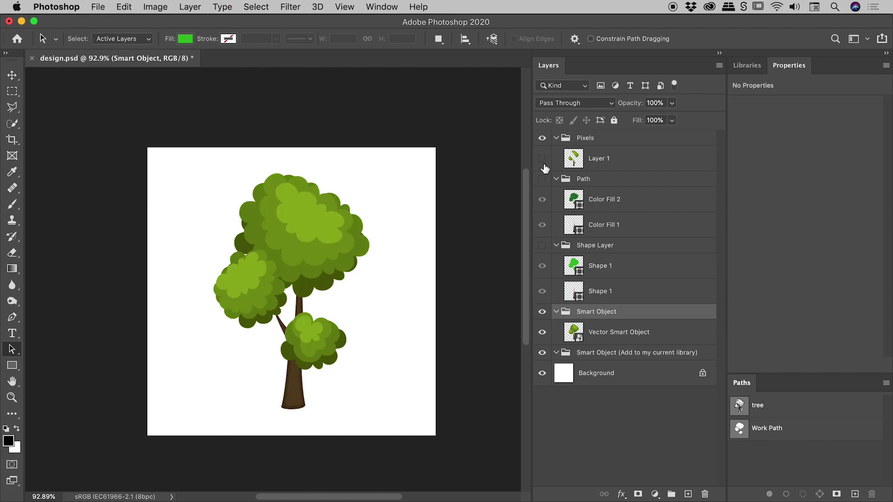
{"action": "left_click", "coordinate": [610, 332]}
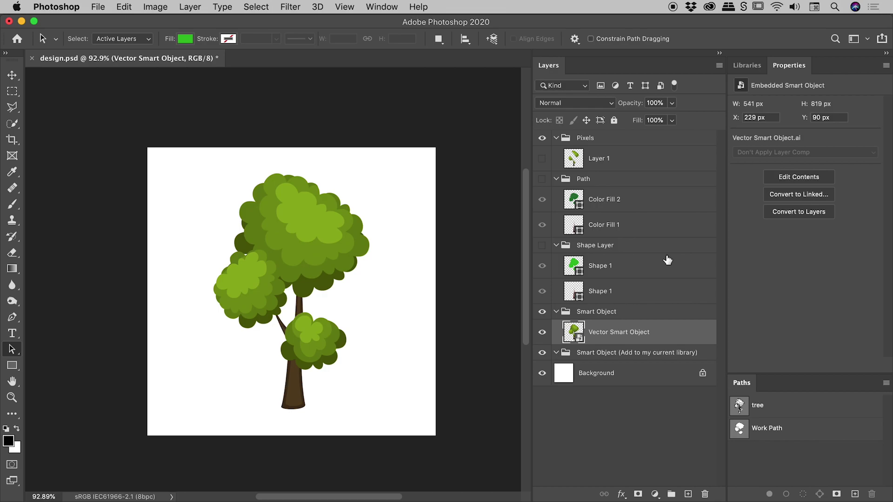
Open the Vector Smart Object's contents in Illustrator and fit the whole artboard in view
{"action": "double_click", "coordinate": [573, 331]}
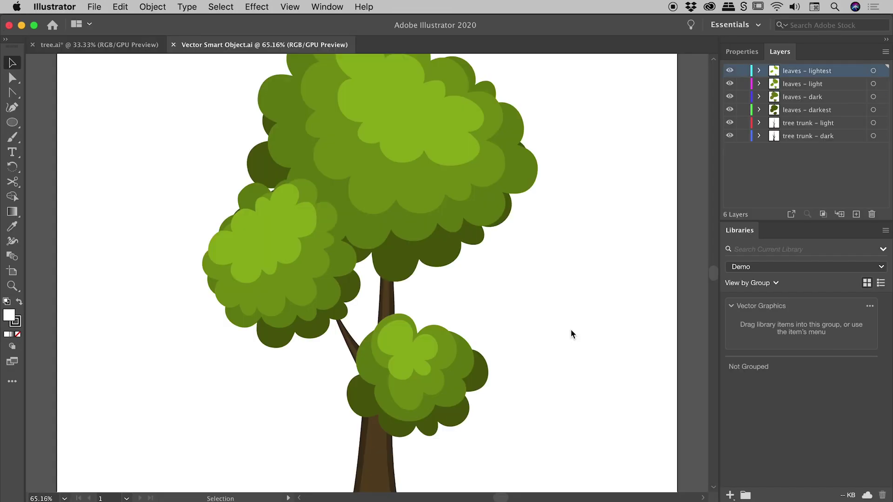
{"action": "key", "text": "super+minus"}
{"action": "key", "text": "super+minus"}
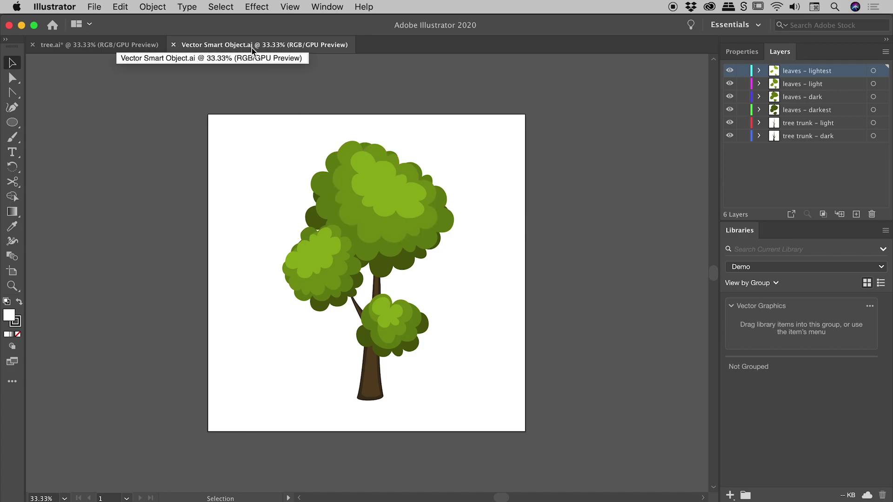
{"action": "left_click", "coordinate": [77, 47]}
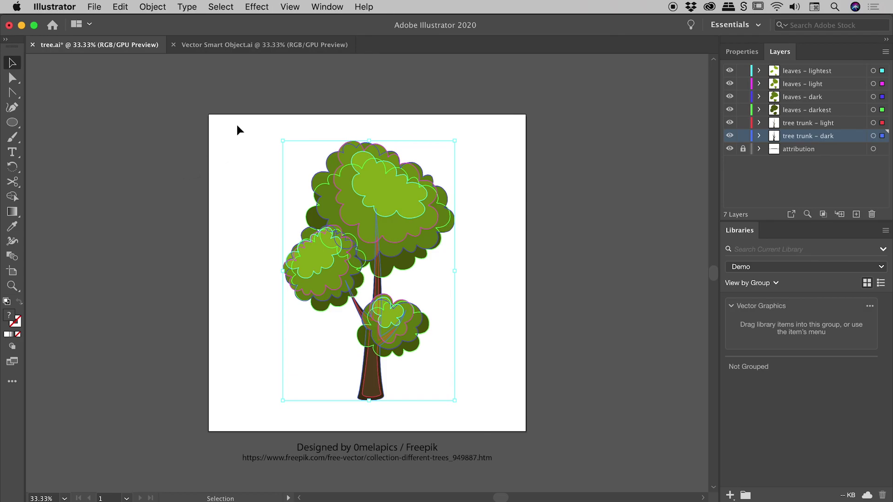
{"action": "left_click", "coordinate": [235, 45]}
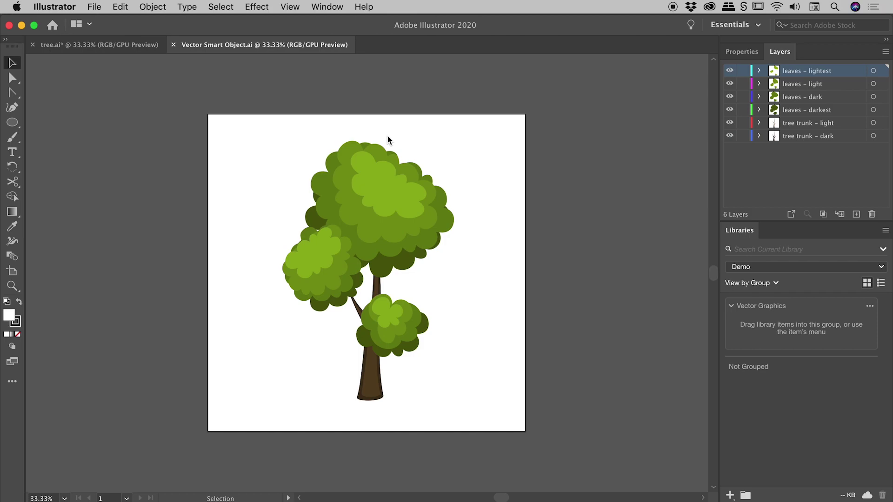
Fill the top light leaf cluster with pure red FF0000, then save, close, and return to Photoshop
{"action": "left_click", "coordinate": [390, 202]}
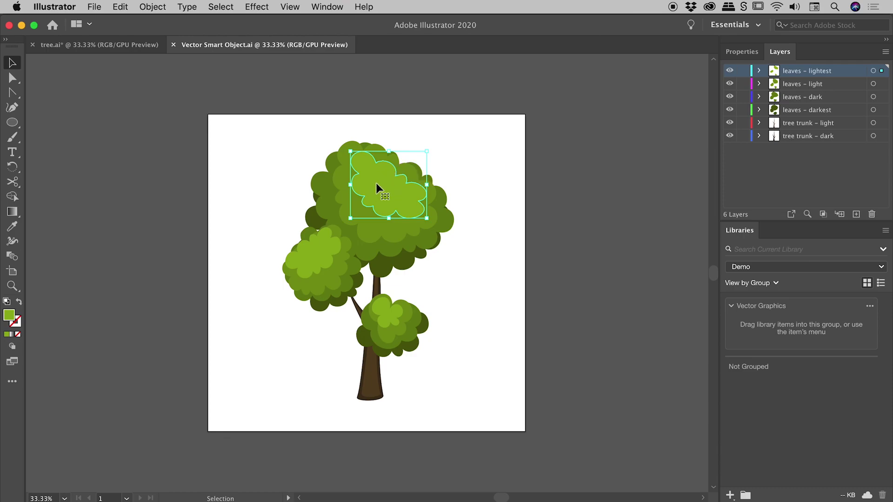
{"action": "double_click", "coordinate": [9, 316]}
{"action": "left_click", "coordinate": [614, 159]}
{"action": "left_click", "coordinate": [592, 158]}
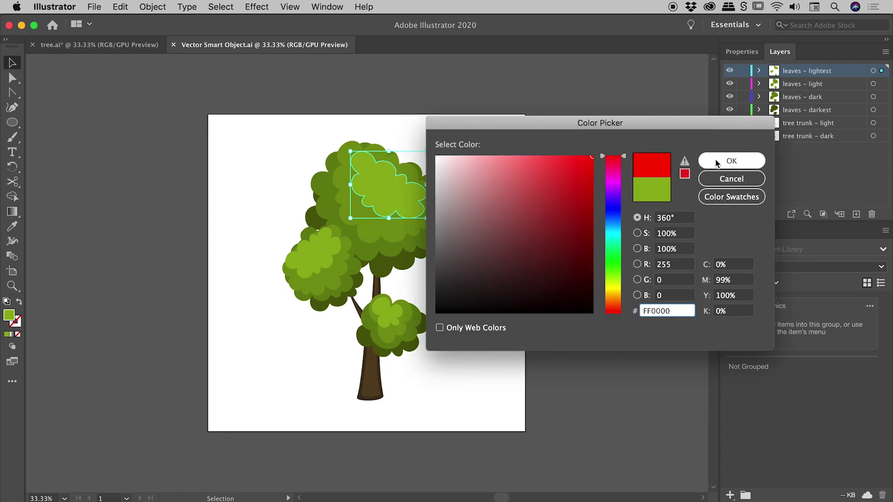
{"action": "key", "text": "Return"}
{"action": "left_click", "coordinate": [521, 139]}
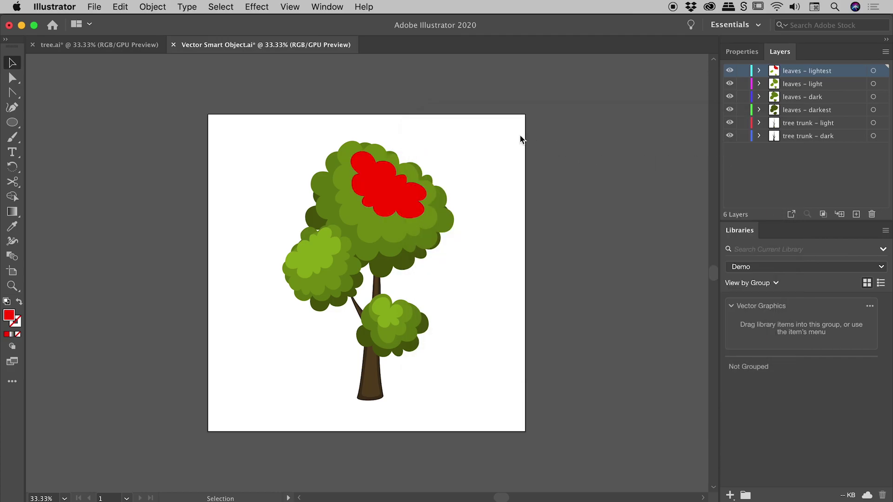
{"action": "key", "text": "super+s"}
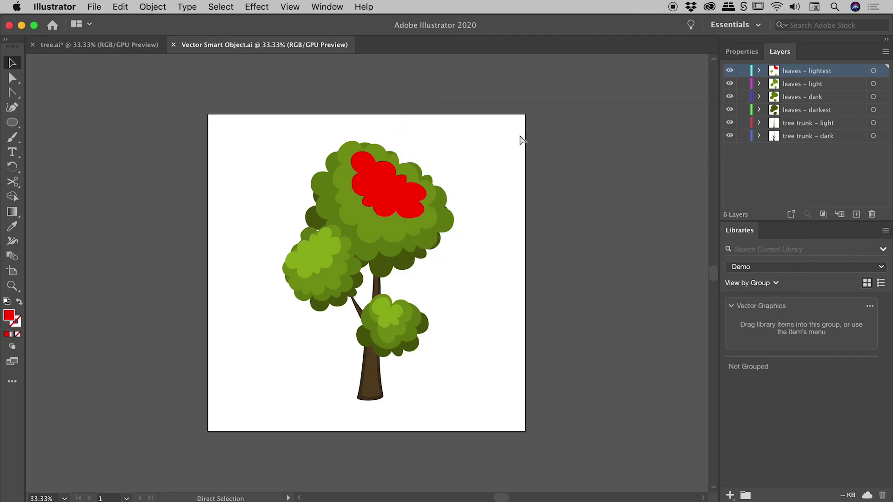
{"action": "key", "text": "super+w"}
{"action": "key", "text": "super+Tab"}
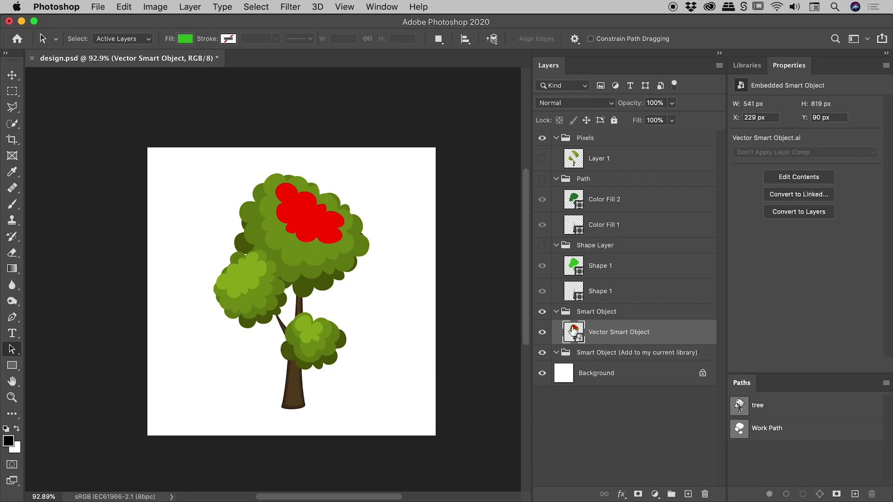
Show the Demo library contents and hide the Smart Object group, leaving a blank white canvas
{"action": "key", "text": "super+Tab"}
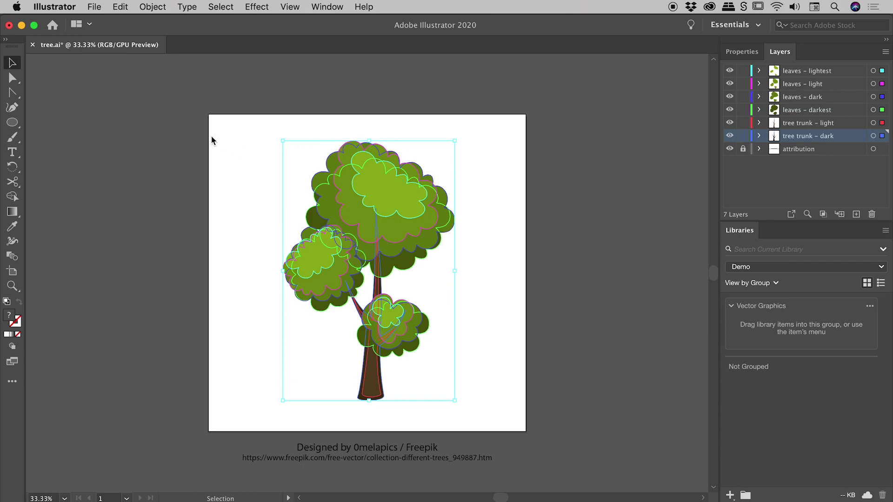
{"action": "key", "text": "super+Tab"}
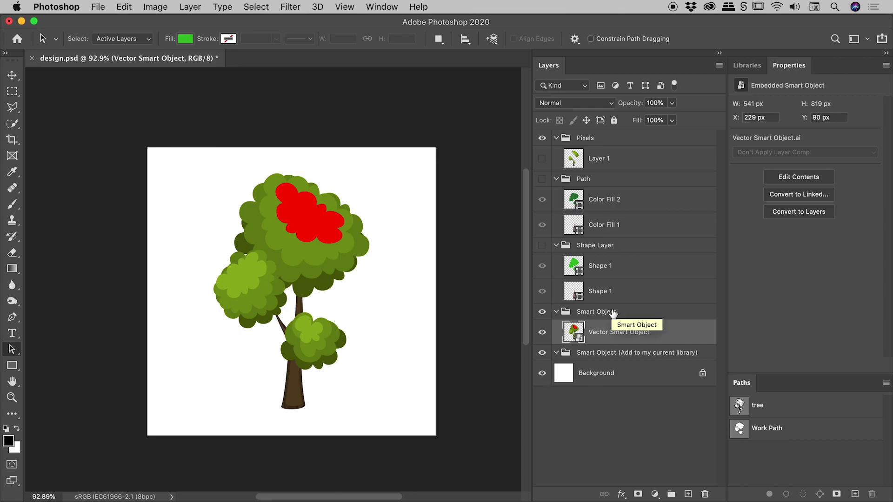
{"action": "left_click", "coordinate": [750, 68]}
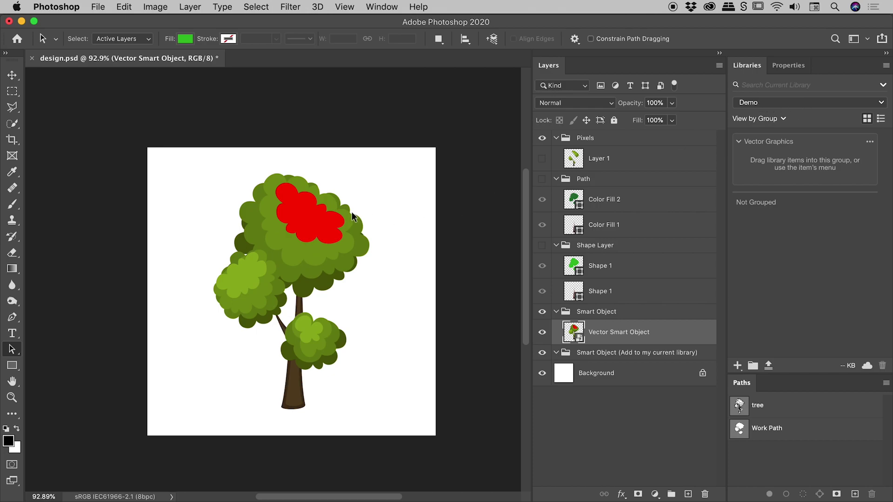
{"action": "key", "text": "super+Tab"}
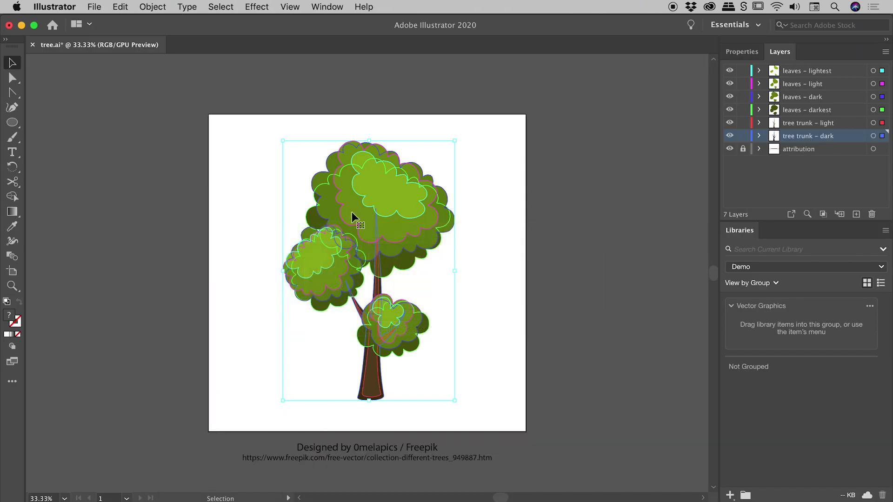
{"action": "key", "text": "super+Tab"}
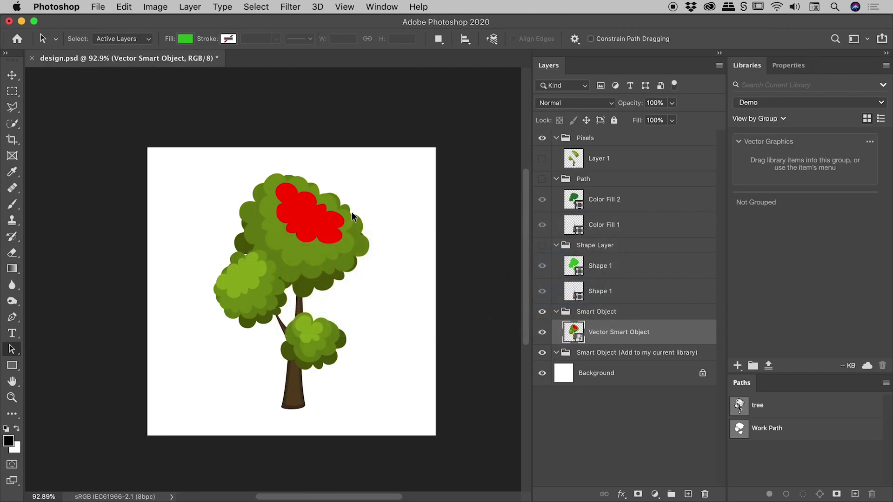
{"action": "left_click", "coordinate": [542, 312]}
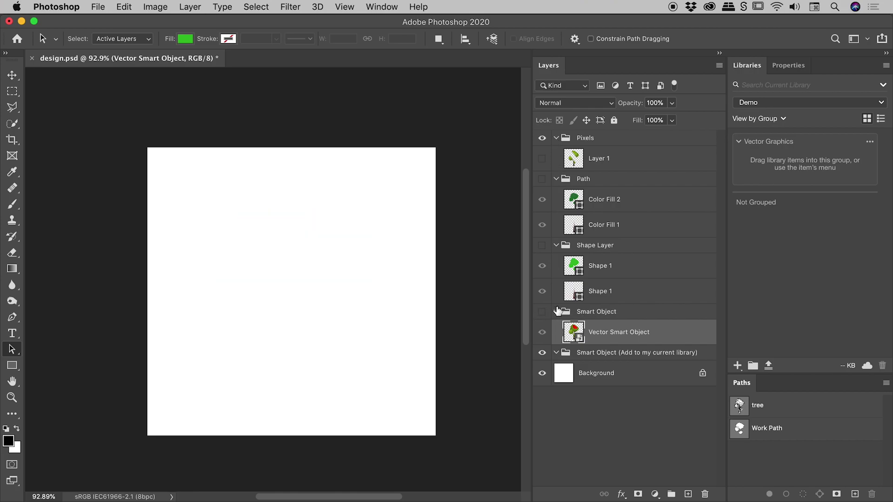
{"action": "left_click", "coordinate": [572, 421]}
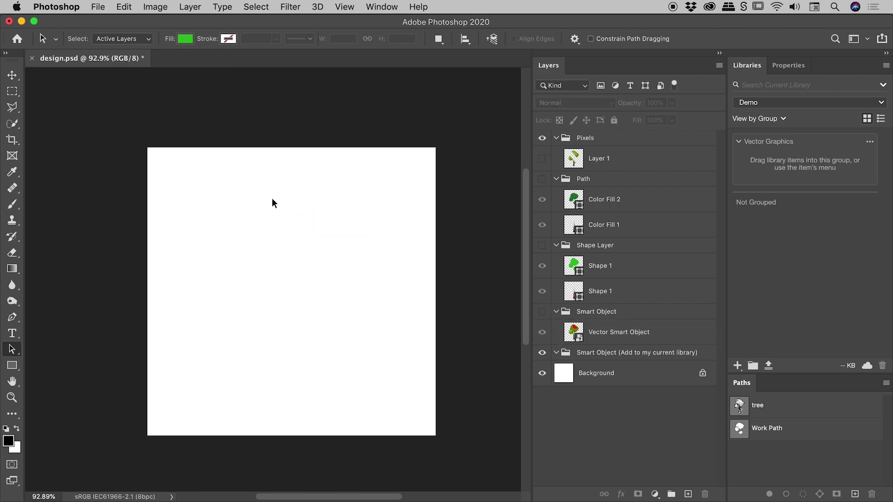
Paste the tree as a smart object added to the current library, and move it into the library group
{"action": "key", "text": "super+v"}
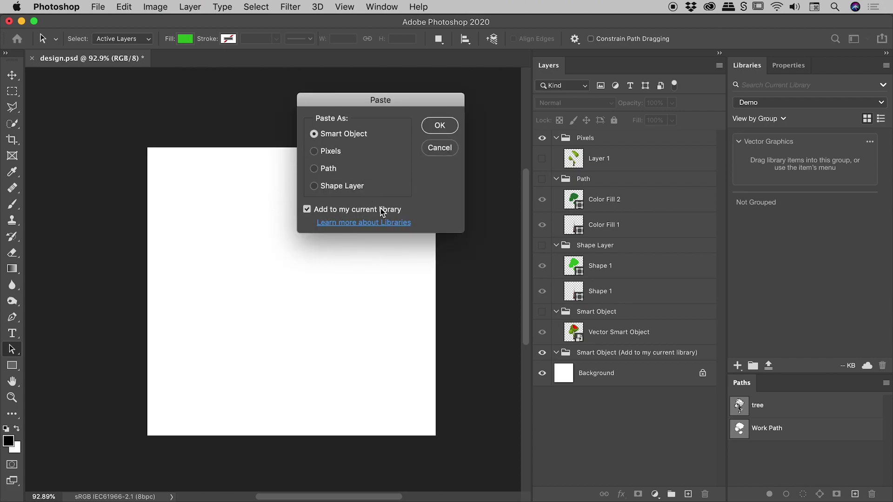
{"action": "left_click", "coordinate": [434, 125]}
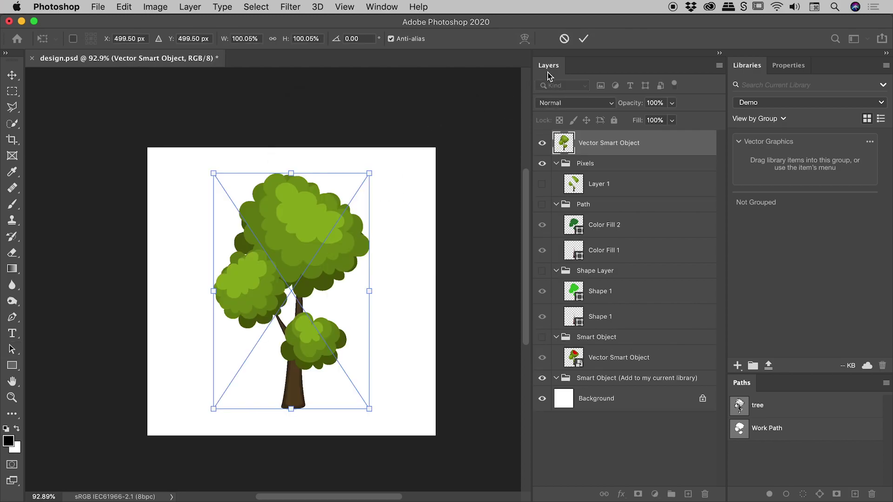
{"action": "left_click", "coordinate": [585, 39]}
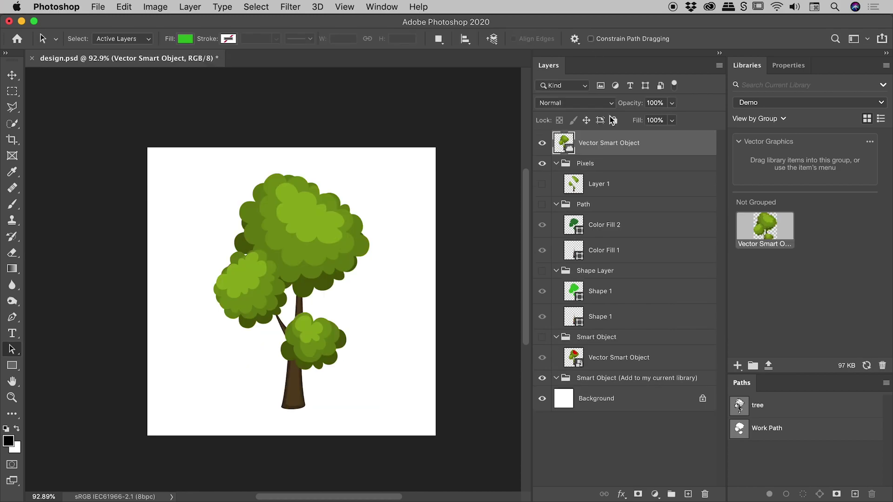
{"action": "left_click_drag", "start_coordinate": [600, 181], "coordinate": [600, 374]}
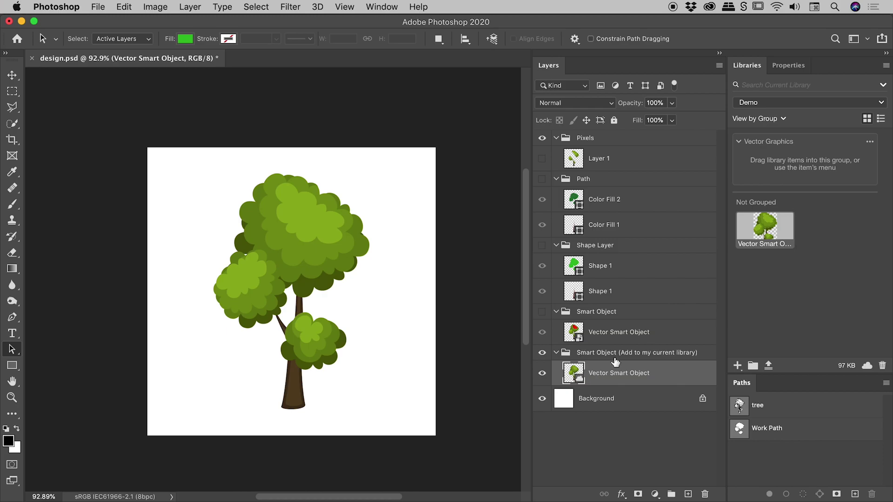
{"action": "mouse_move", "coordinate": [787, 226]}
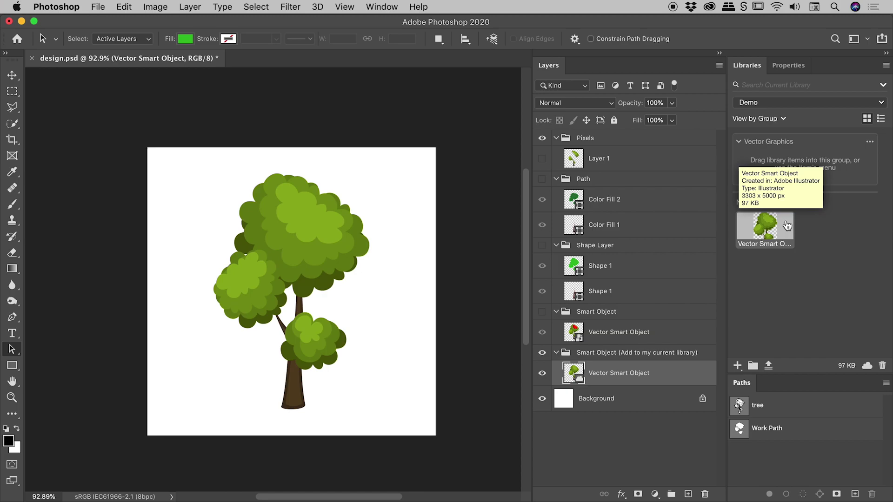
{"action": "key", "text": "super+Tab"}
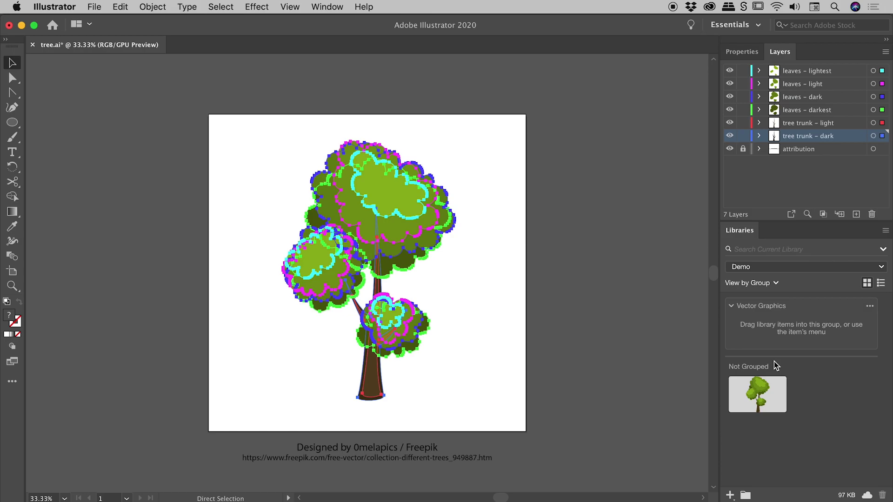
{"action": "key", "text": "super+Tab"}
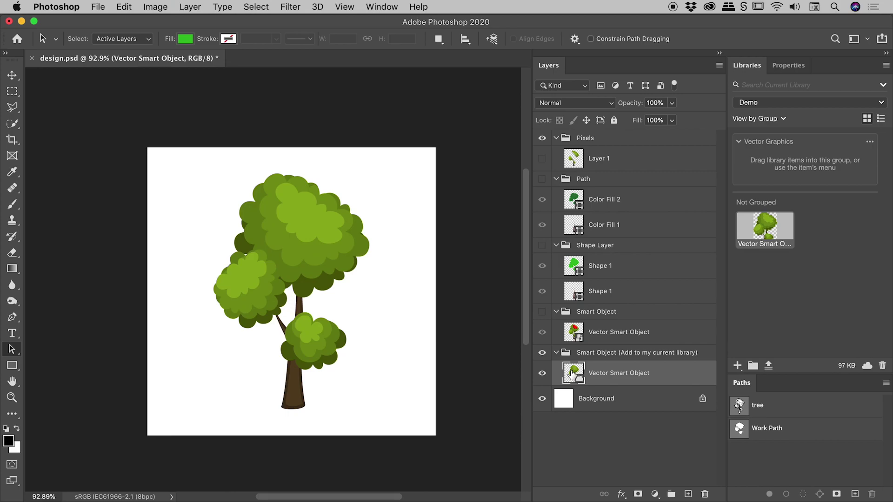
Open the library smart object in Illustrator, fill the left leaf cluster pure blue, and save
{"action": "double_click", "coordinate": [573, 374]}
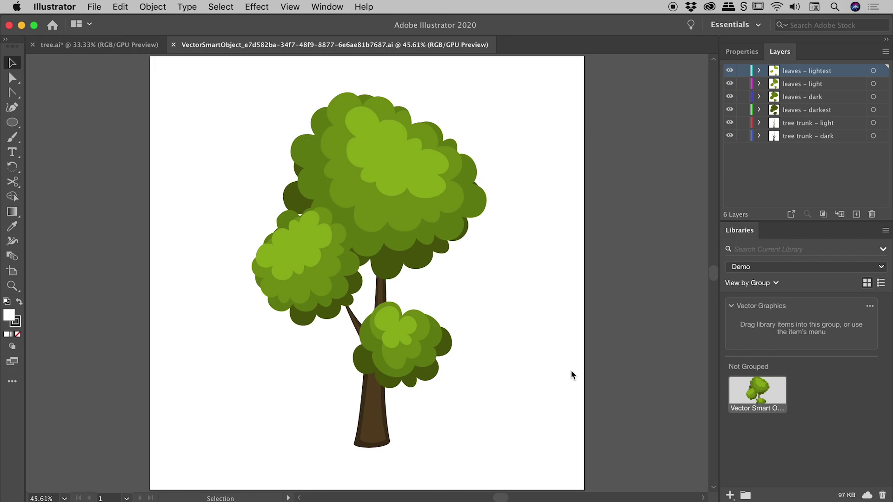
{"action": "left_click", "coordinate": [295, 249]}
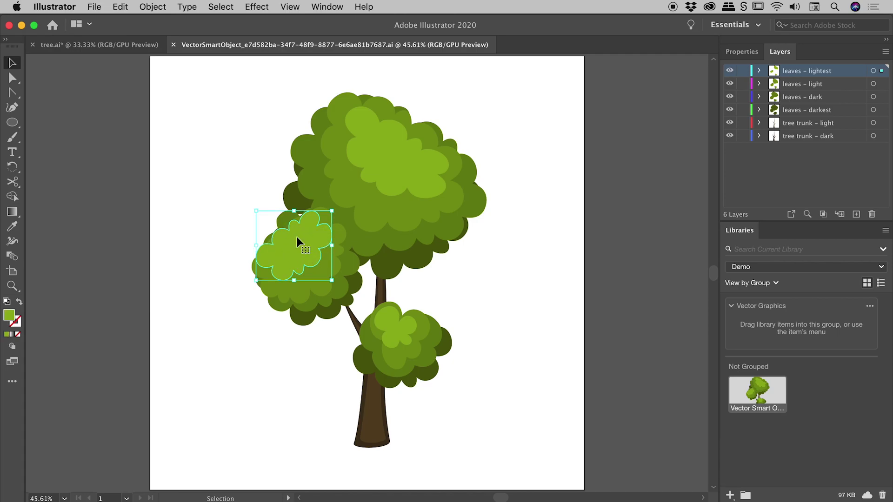
{"action": "double_click", "coordinate": [8, 315]}
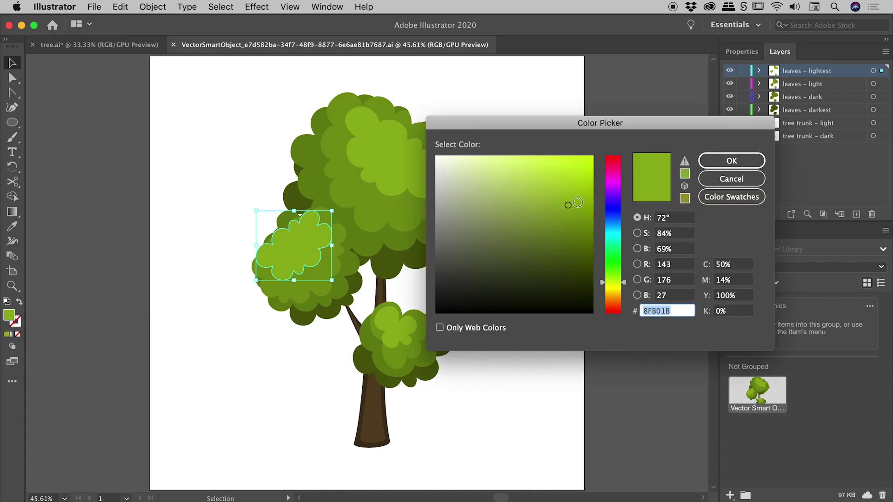
{"action": "left_click", "coordinate": [609, 208]}
{"action": "left_click_drag", "start_coordinate": [568, 205], "coordinate": [610, 153]}
{"action": "left_click", "coordinate": [731, 160]}
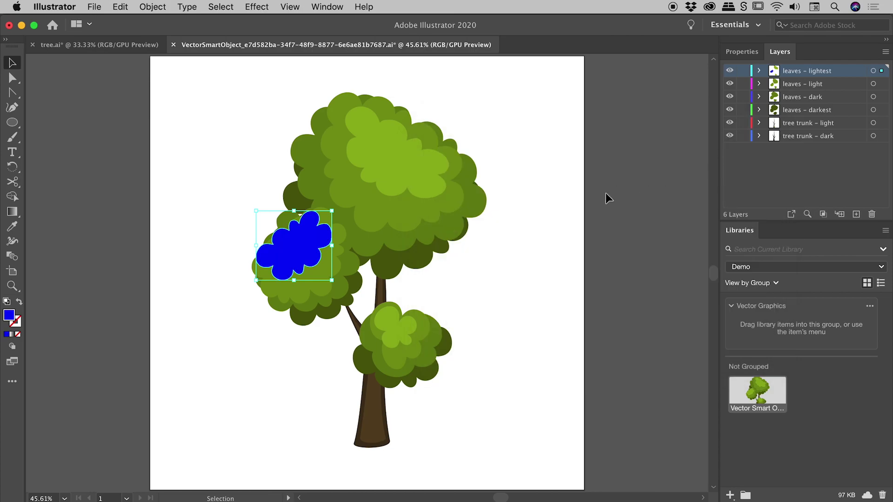
{"action": "left_click", "coordinate": [558, 217]}
{"action": "key", "text": "a"}
{"action": "key", "text": "super+s"}
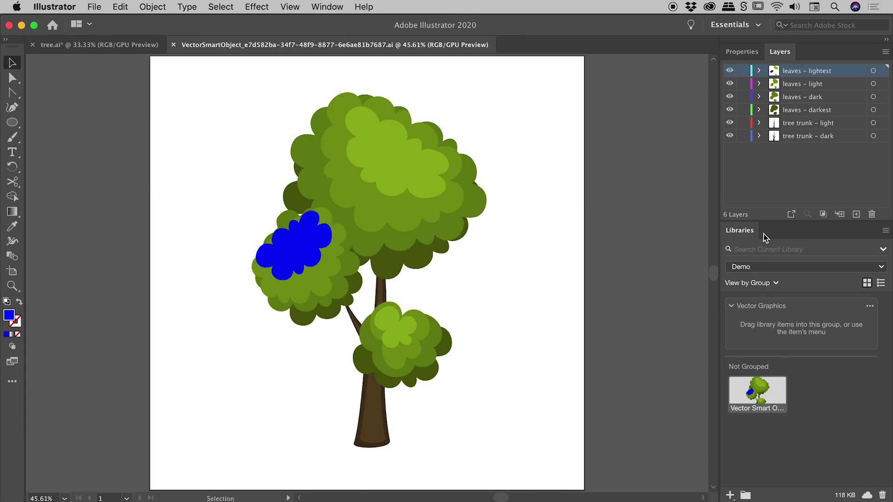
{"action": "key", "text": "super+Tab"}
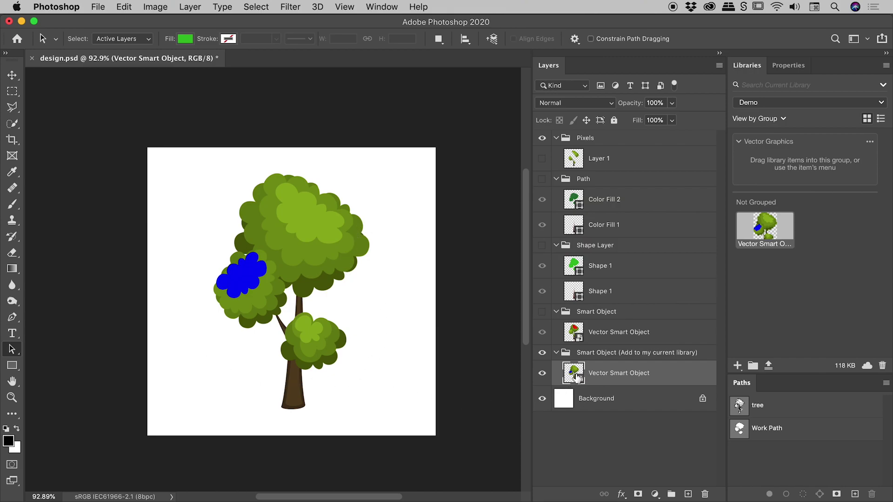
Deselect the library smart object layer and paste the copied tree again to get the Paste dialog
{"action": "left_click", "coordinate": [594, 428]}
{"action": "key", "text": "super+v"}
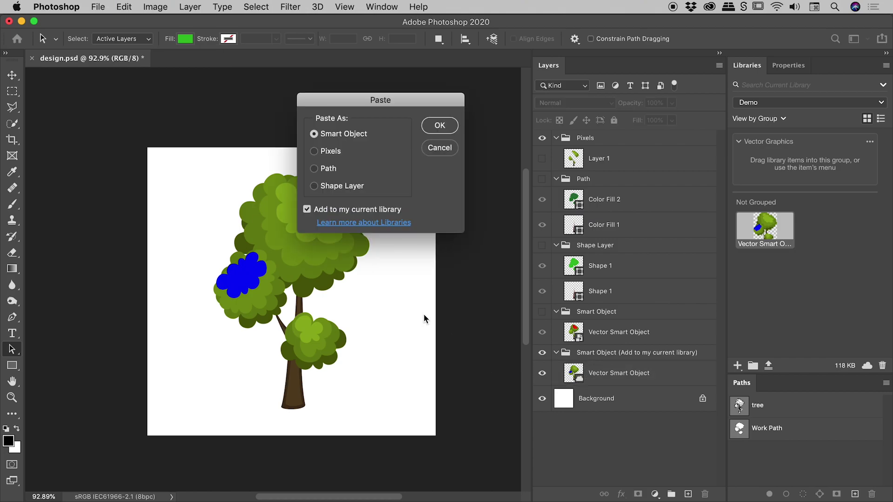